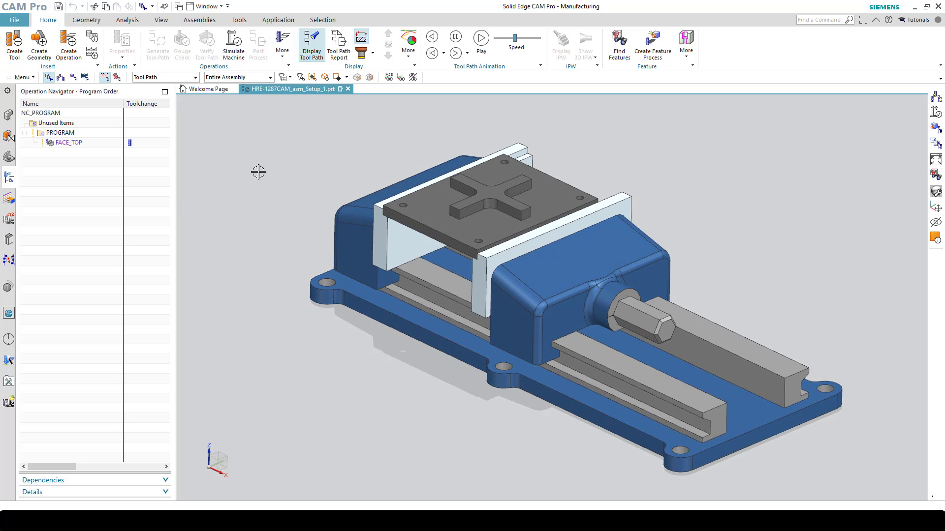
Open FACE_TOP's Floor Facing settings to show its Zig Zag, 75% stepover toolpath beside the vise.
click(72, 142)
double_click(72, 143)
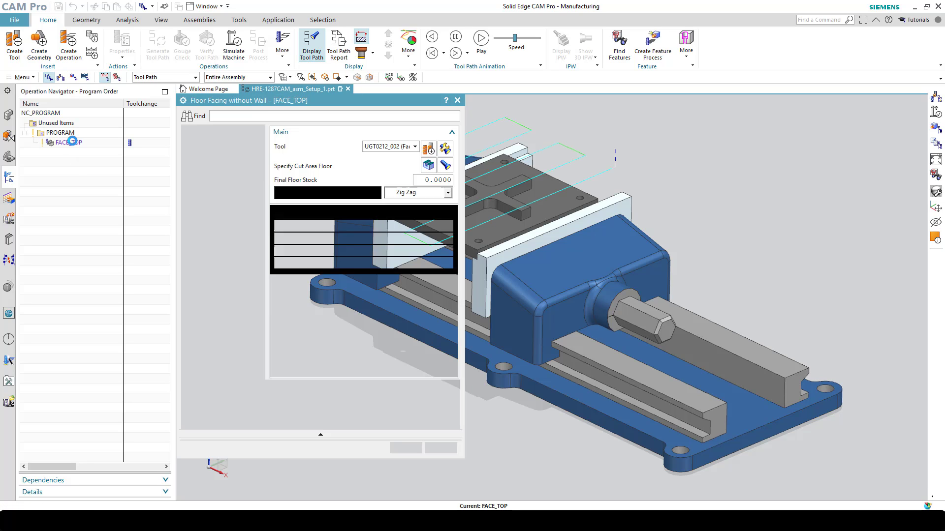
drag(353, 104, 197, 116)
scroll(272, 203, up, 3)
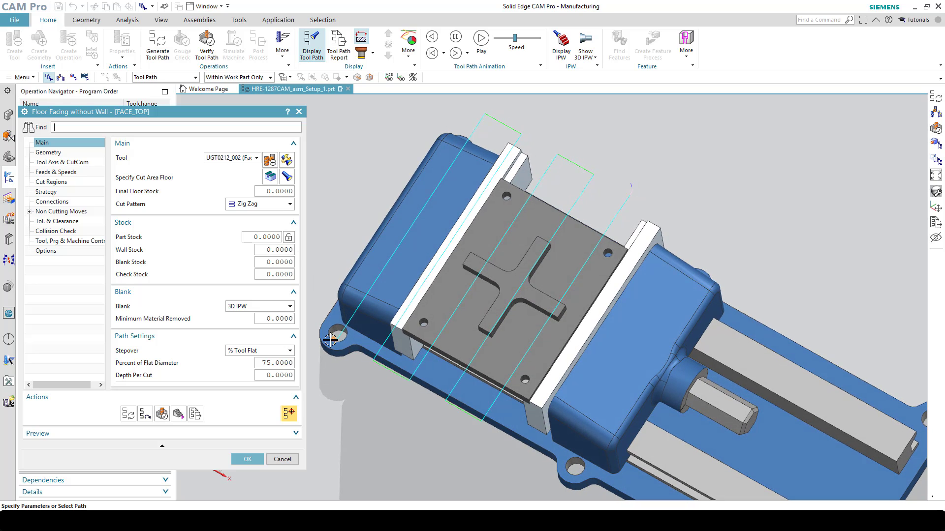
click(517, 133)
scroll(339, 206, down, 5)
scroll(339, 206, up, 4)
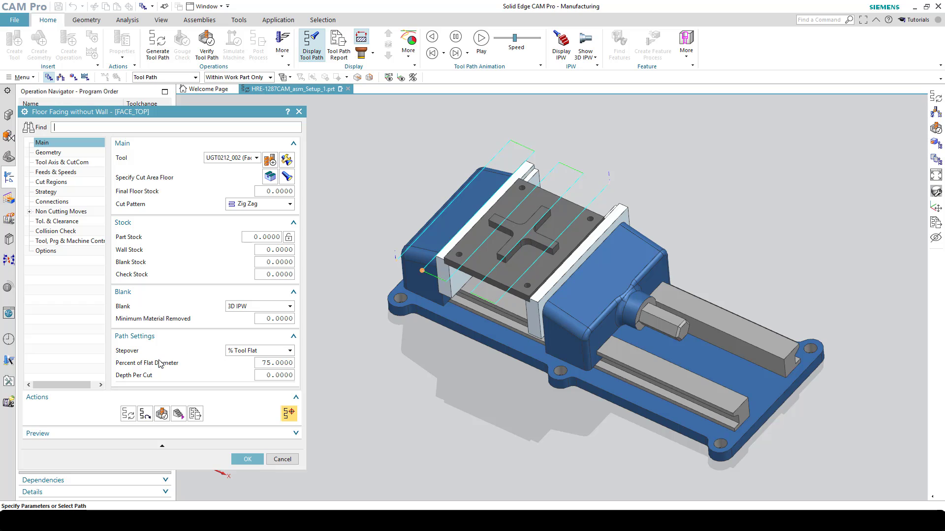
Set the stepover to 35% of the flat diameter and regenerate the toolpath.
double_click(275, 364)
text(35)
key(Tab)
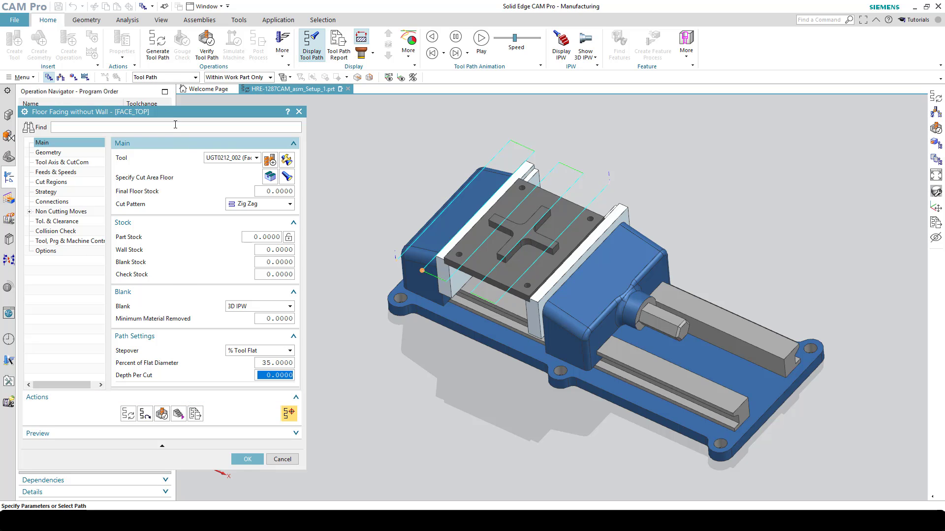
click(158, 47)
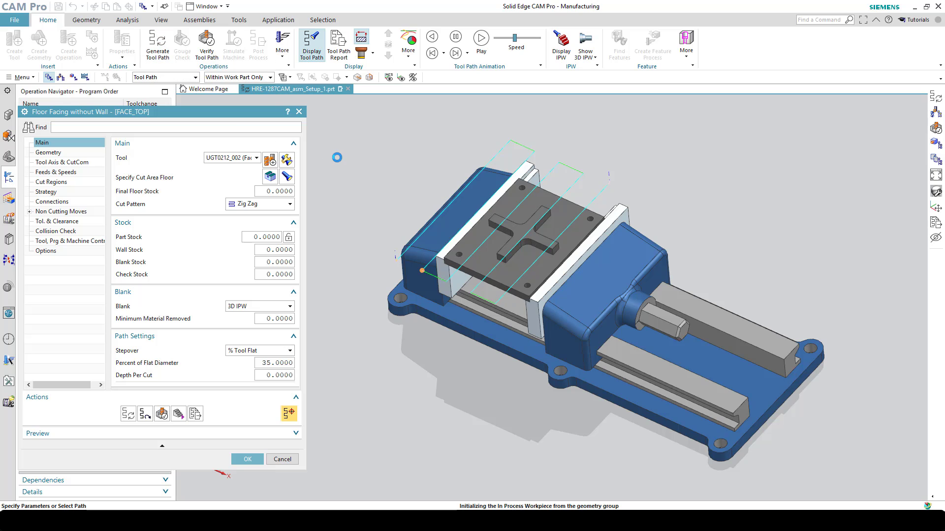
middle_click(337, 157)
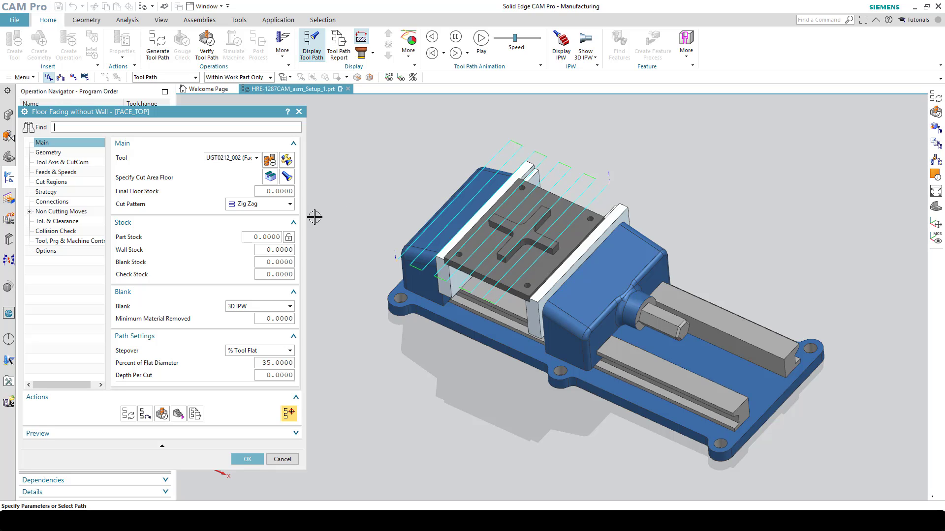
Change the cut pattern to Follow Part and regenerate the toolpath.
click(290, 206)
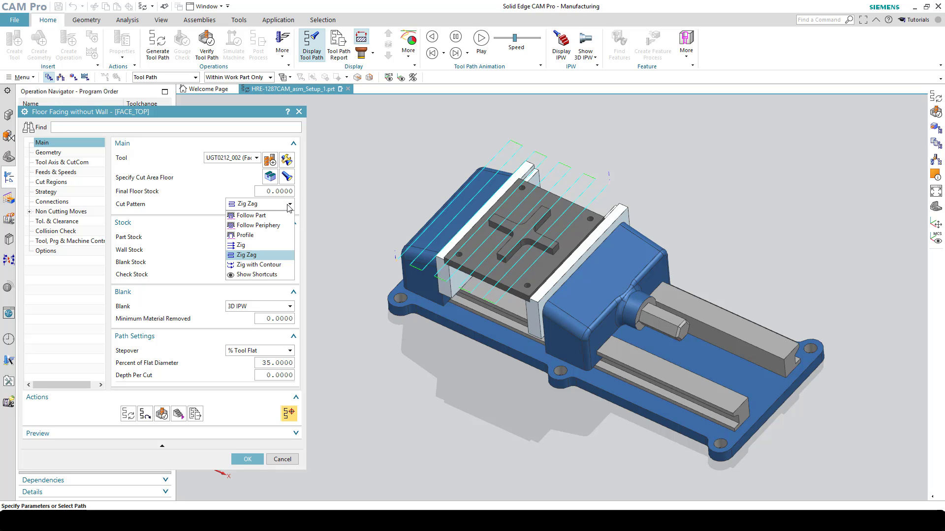
click(264, 216)
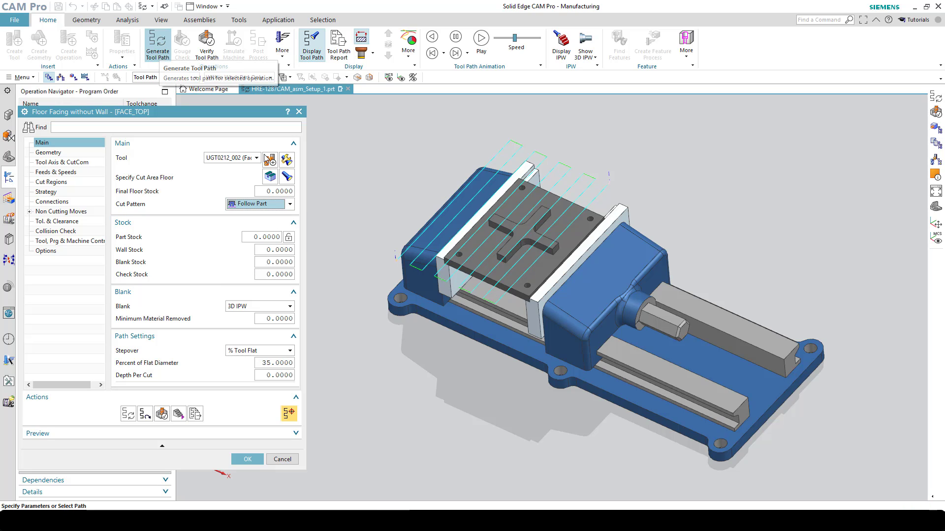
click(157, 43)
middle_click(351, 207)
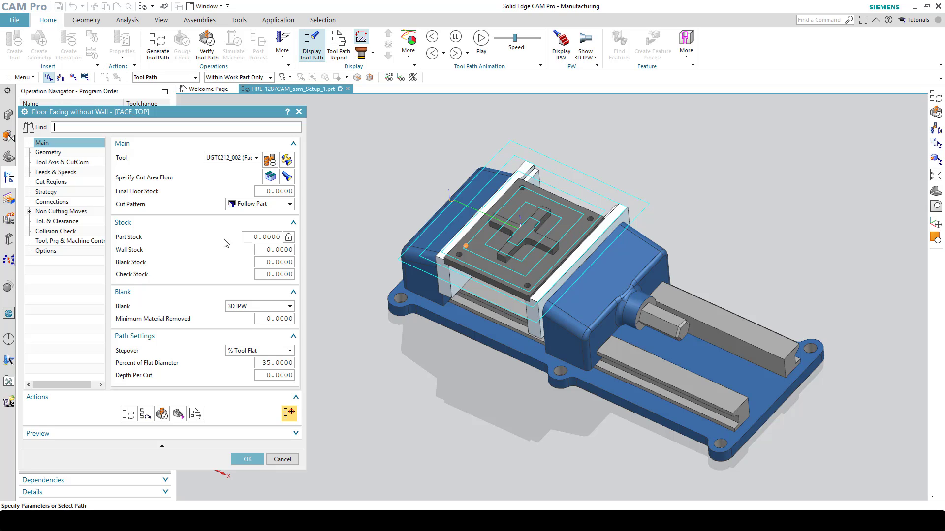
Set Strategy smoothing to All Passes and regenerate the rounded-corner toolpath.
click(51, 192)
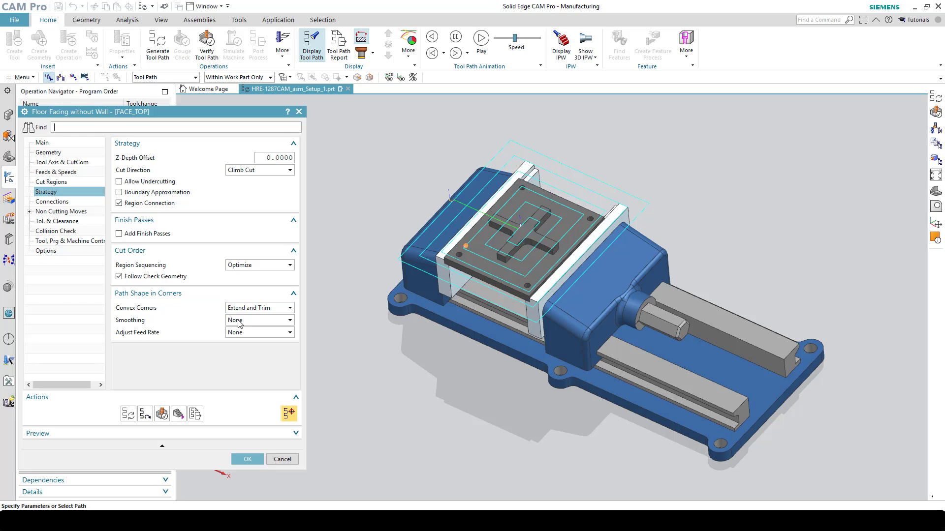
click(291, 320)
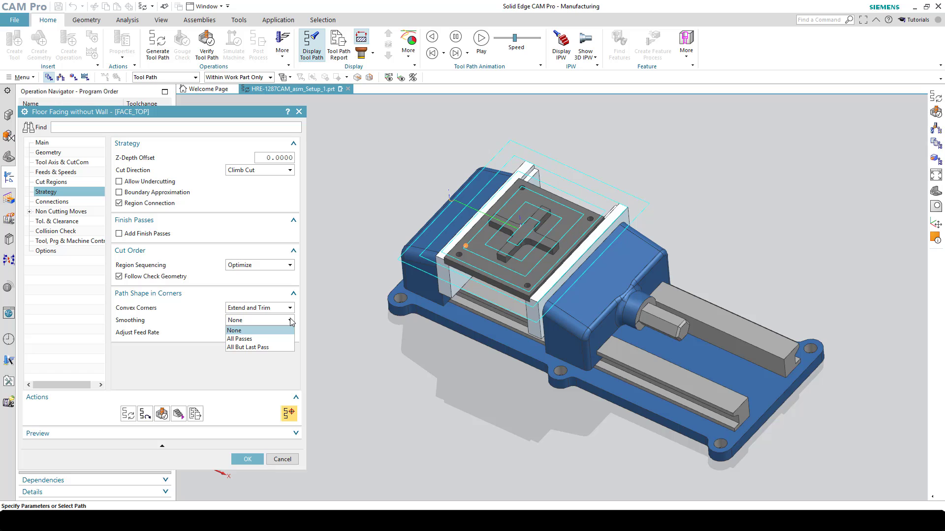
click(272, 339)
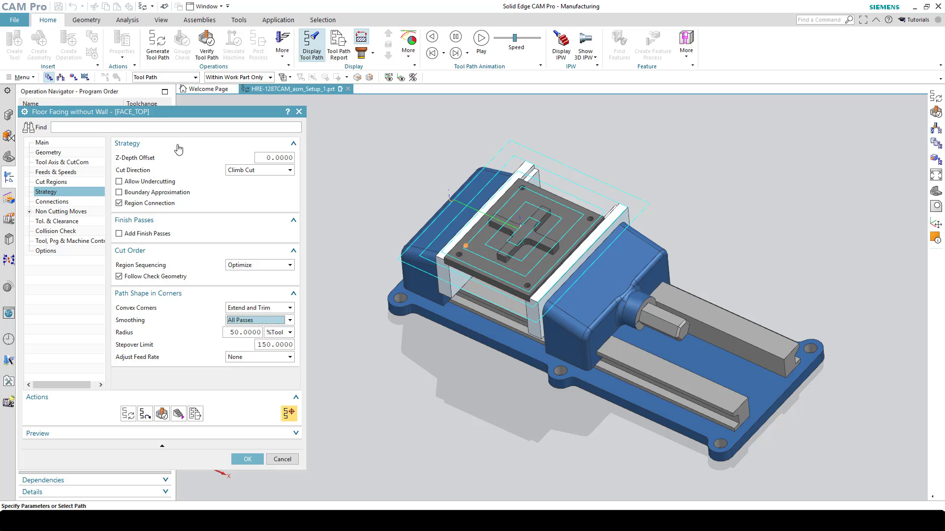
click(155, 52)
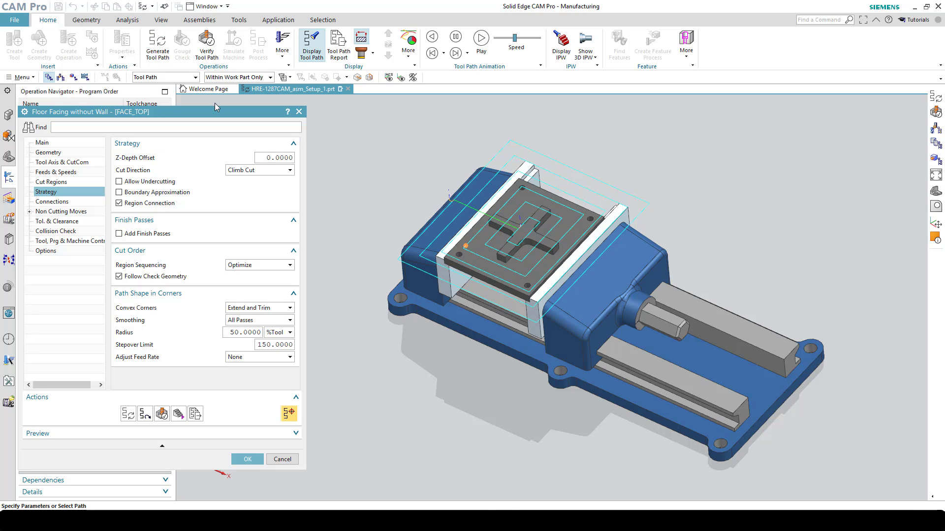
middle_click(334, 169)
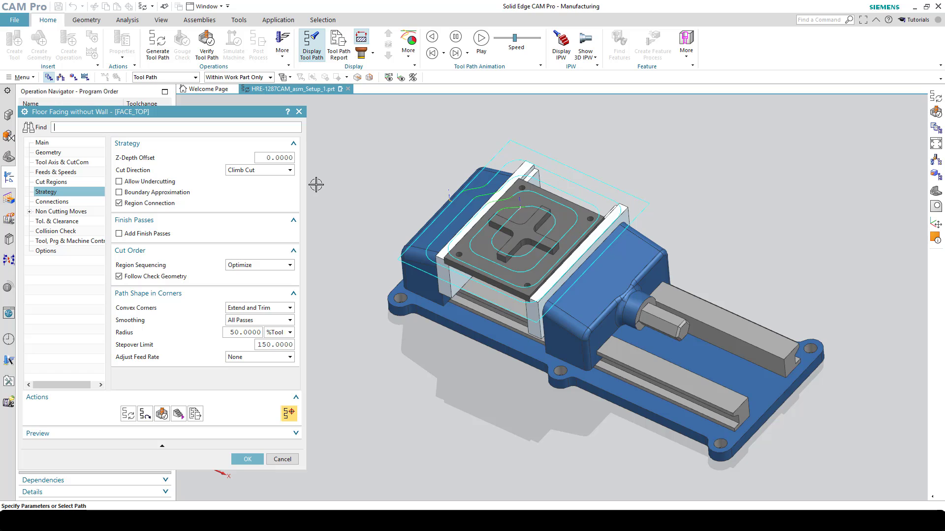
Set Depth Per Cut to 1.0000, regenerate, and zoom in on the stacked-pass toolpath.
click(44, 142)
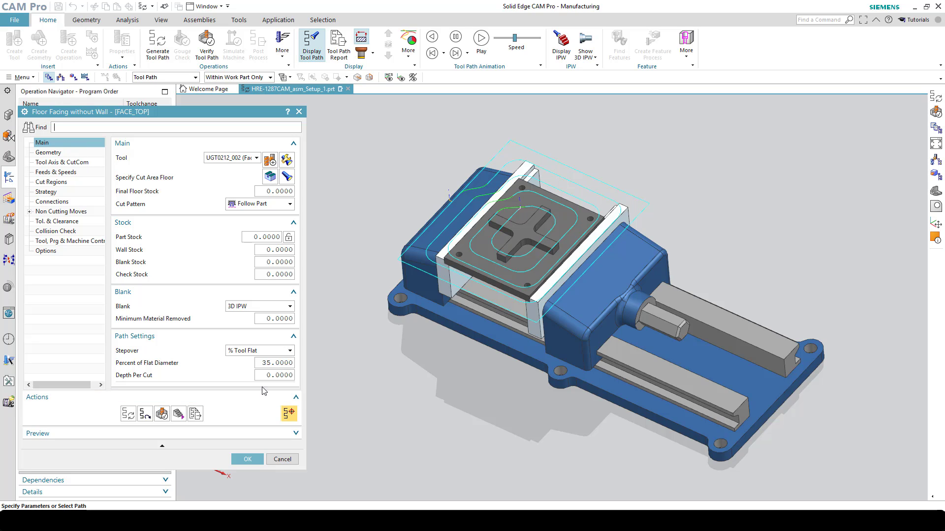
click(275, 375)
text(1)
key(Return)
click(157, 44)
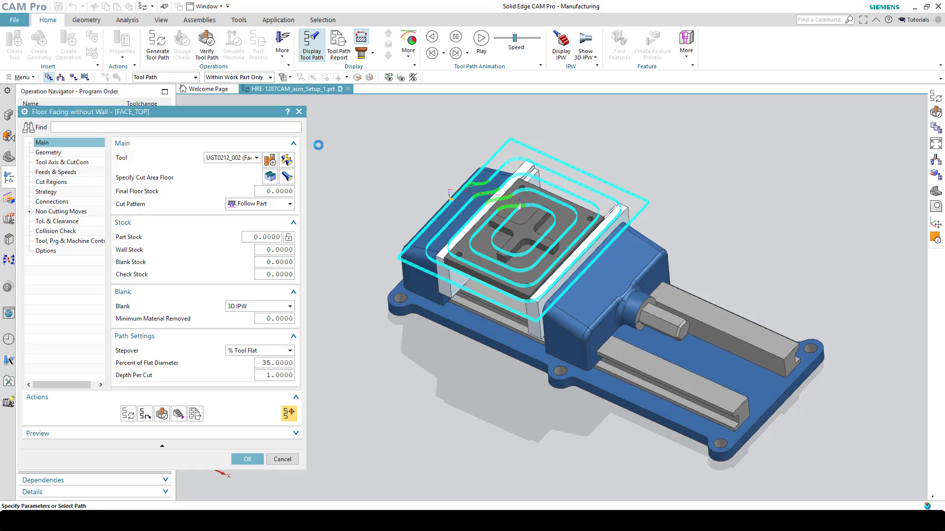
middle_click(355, 159)
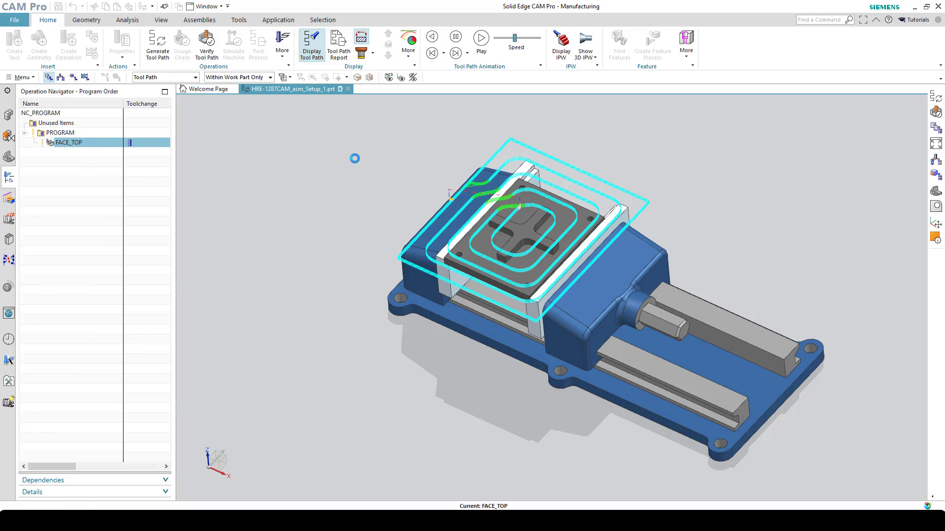
scroll(354, 158, up, 3)
scroll(354, 158, up, 5)
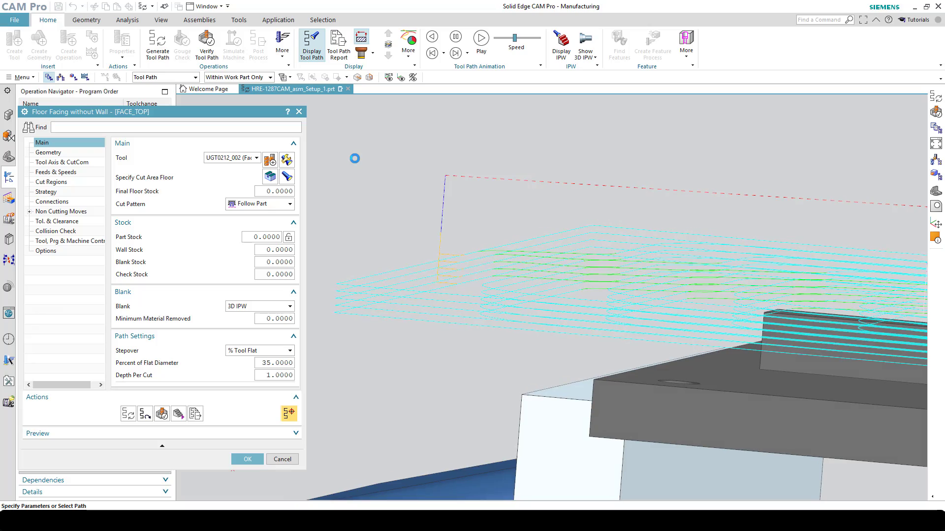
scroll(354, 159, down, 8)
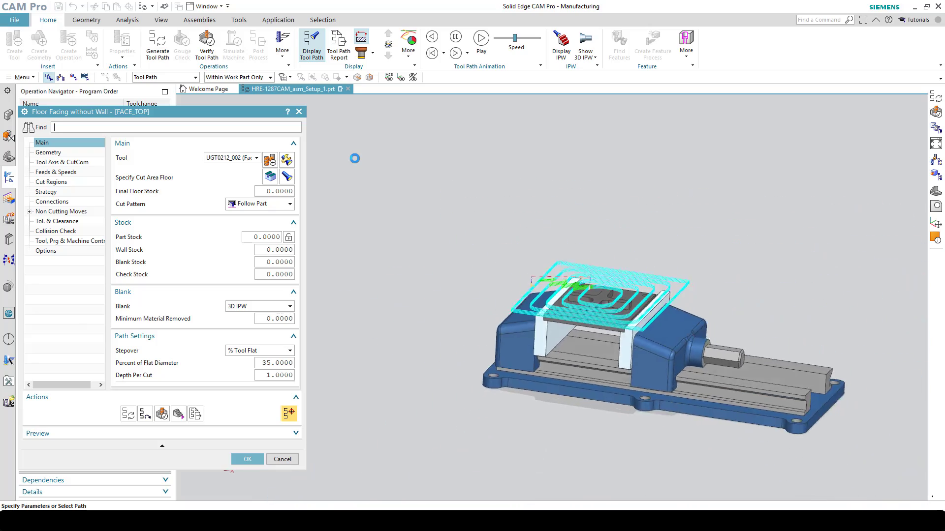
scroll(355, 158, up, 5)
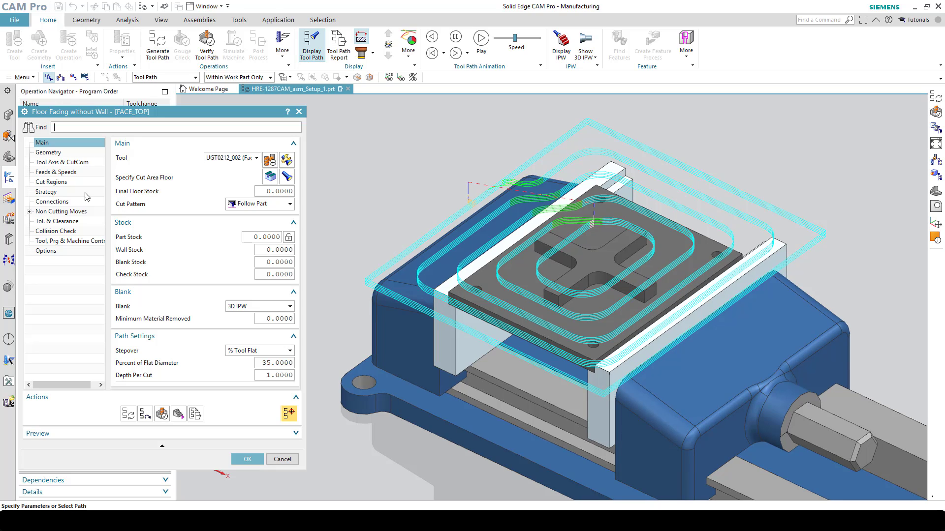
Enter surface speed 75 and feed per tooth 0.3, recalculating to 379 rpm and 454.8 mmpm.
click(65, 172)
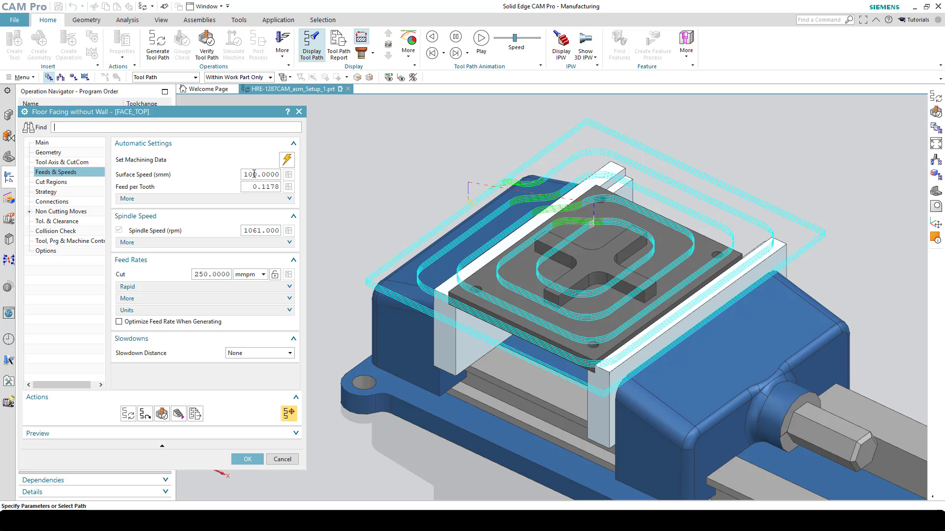
click(254, 174)
text(75)
key(Tab)
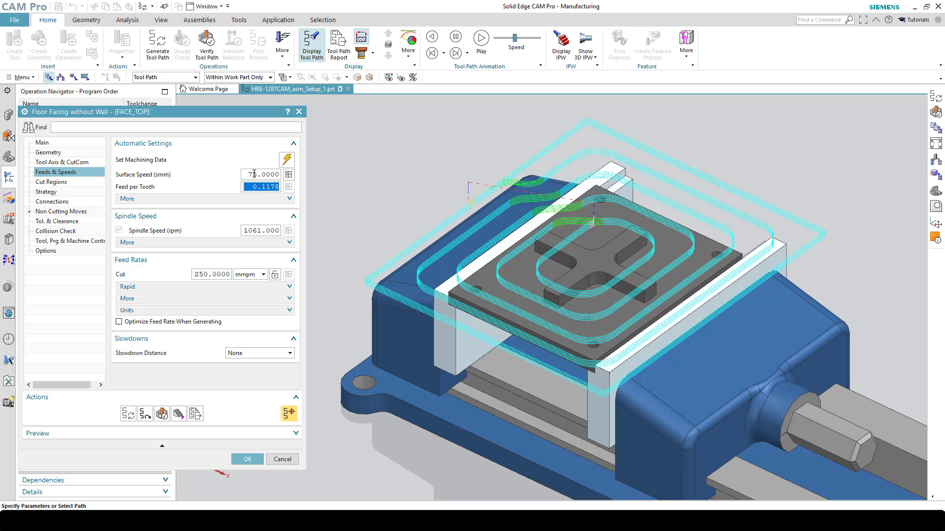
text(.3)
key(Tab)
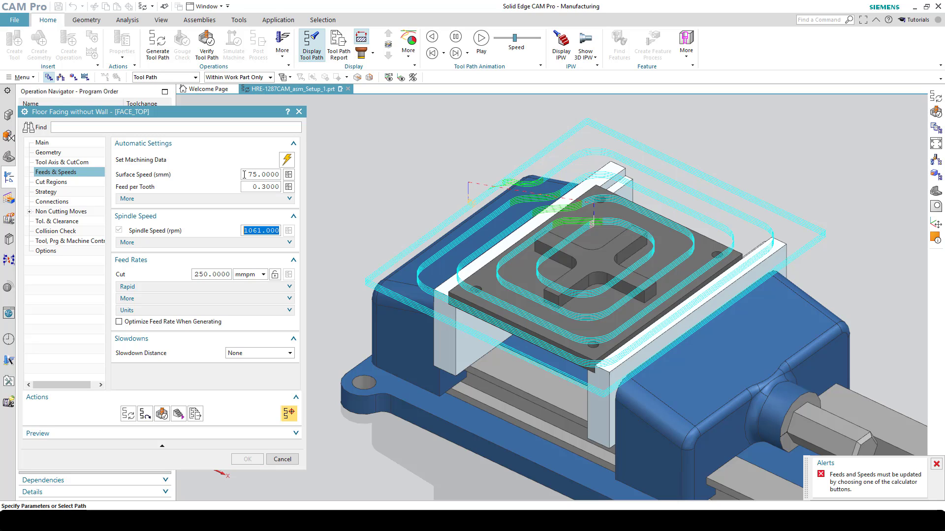
click(288, 187)
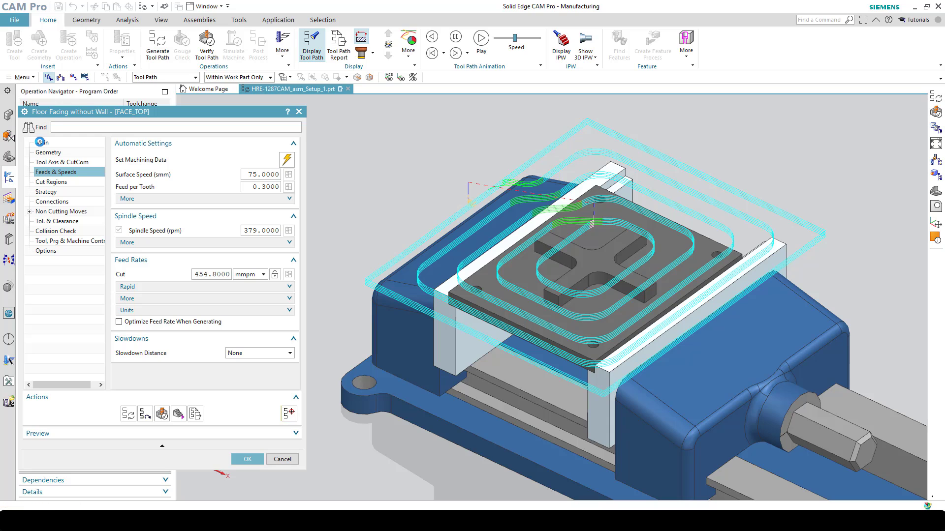
click(40, 142)
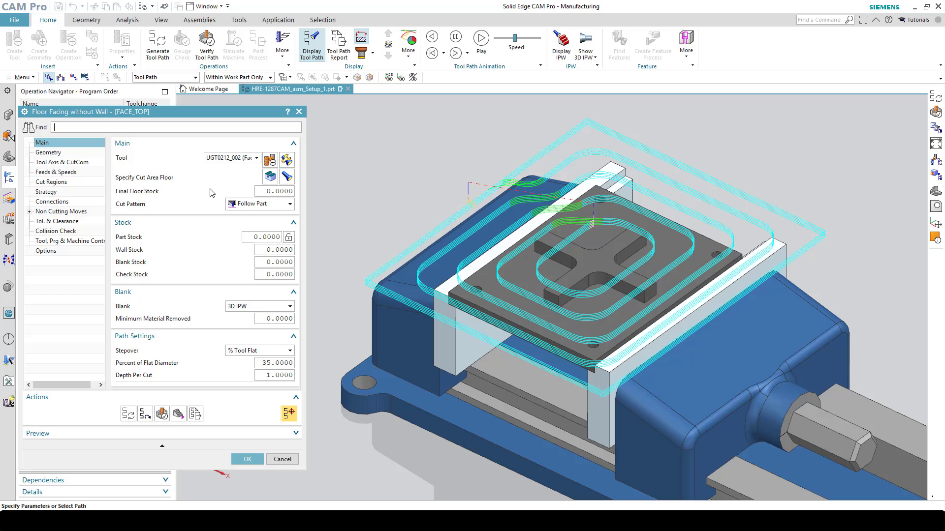
Replace the cross-shaped cut area floor with the plate's top face picked through QuickPick.
click(287, 178)
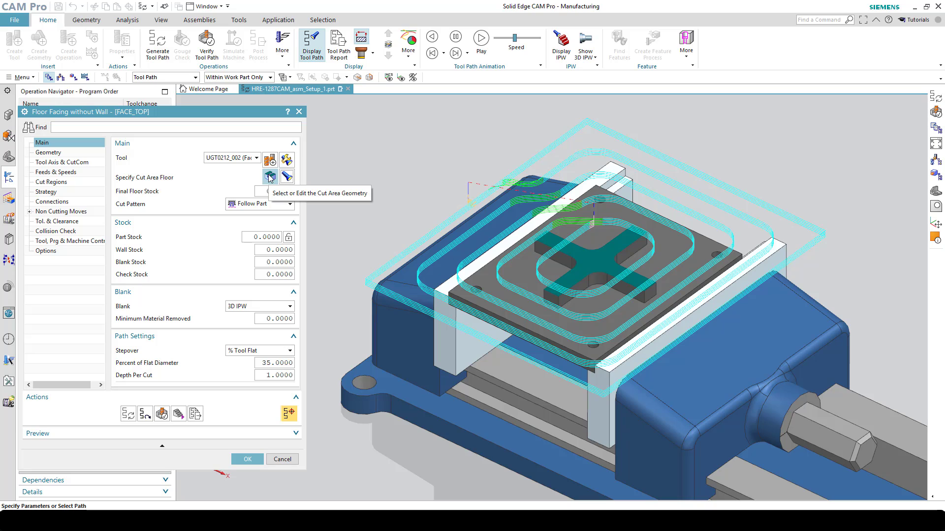
click(270, 179)
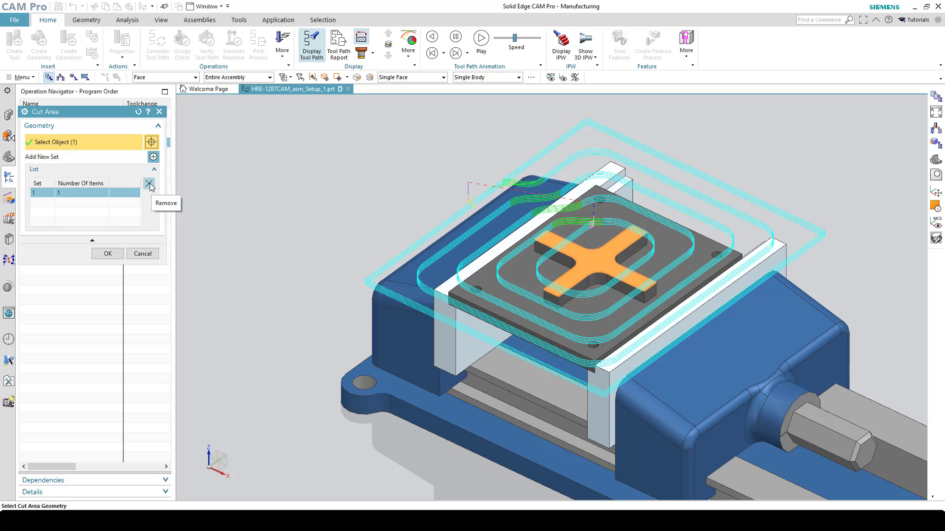
click(149, 185)
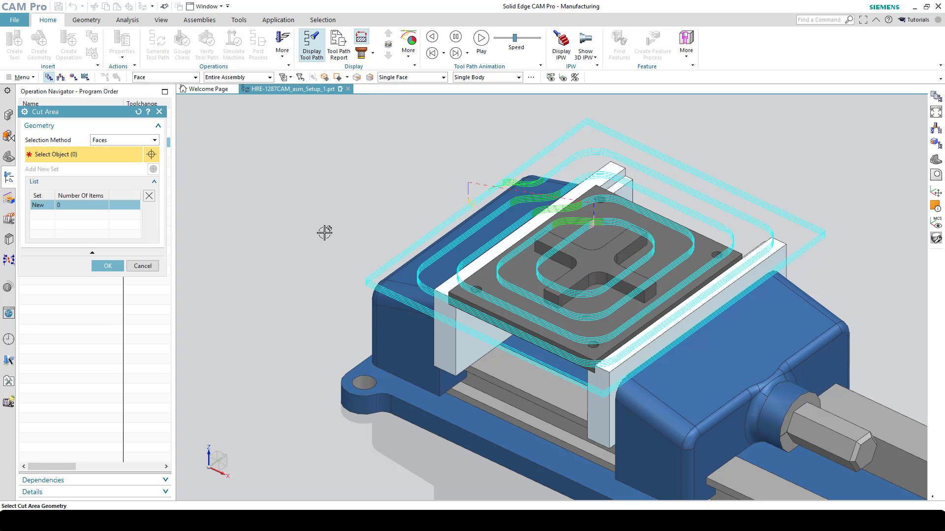
click(516, 273)
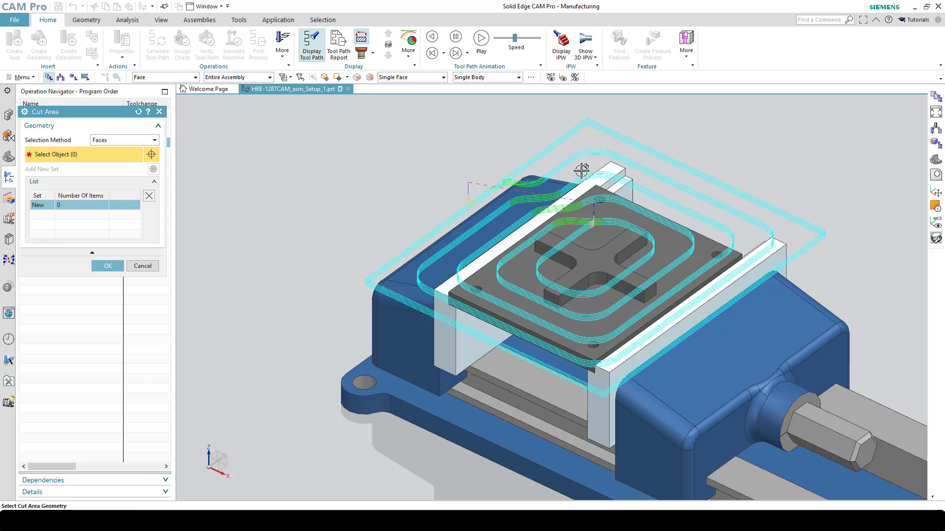
click(673, 240)
click(528, 282)
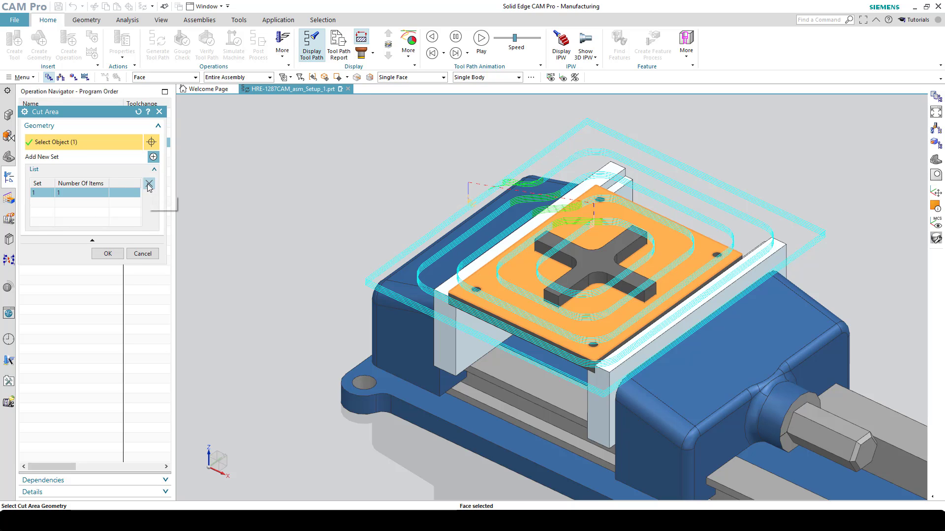
click(149, 185)
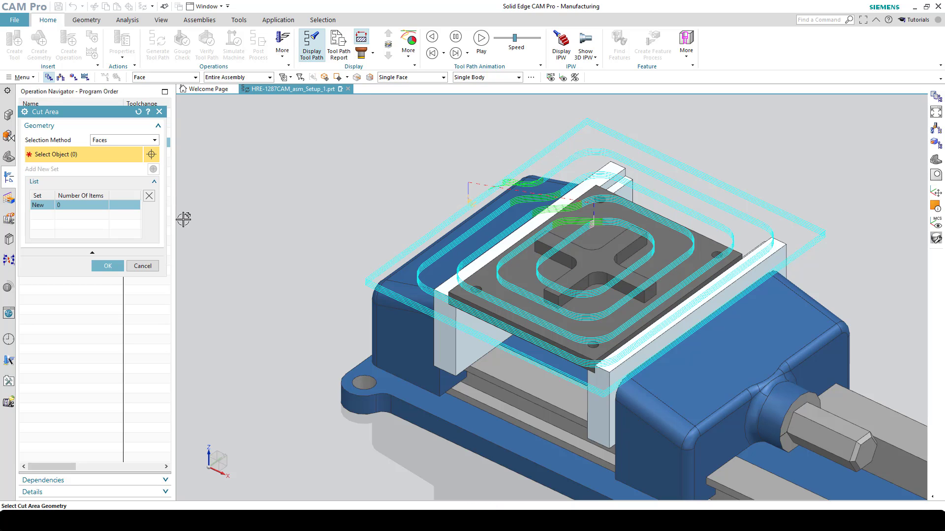
click(529, 280)
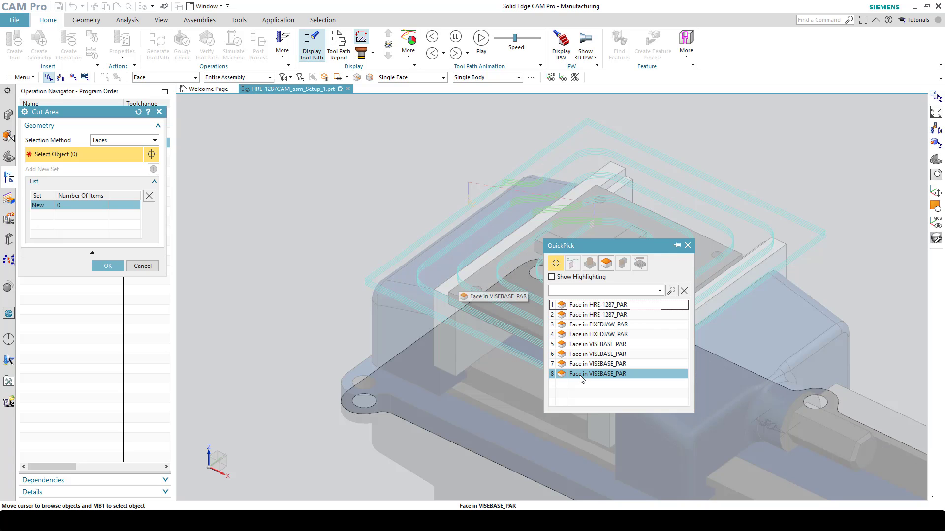
click(583, 308)
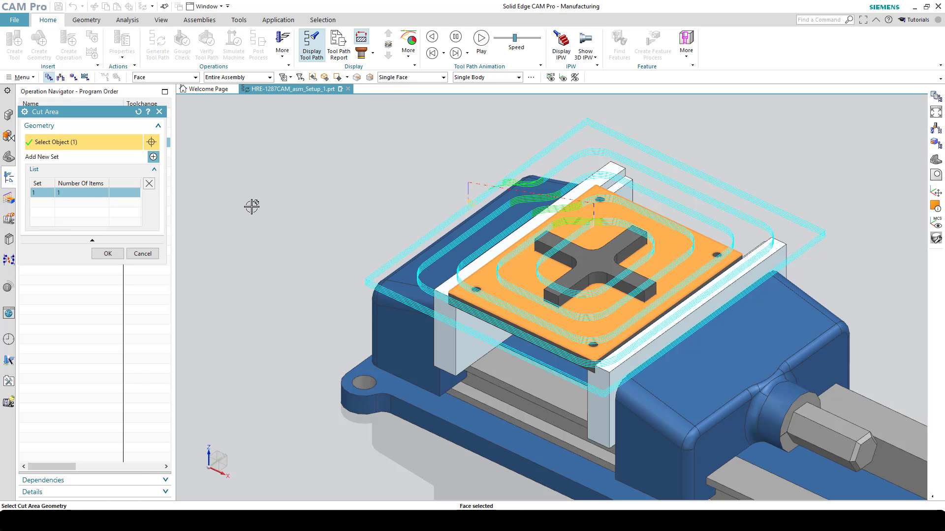
click(108, 254)
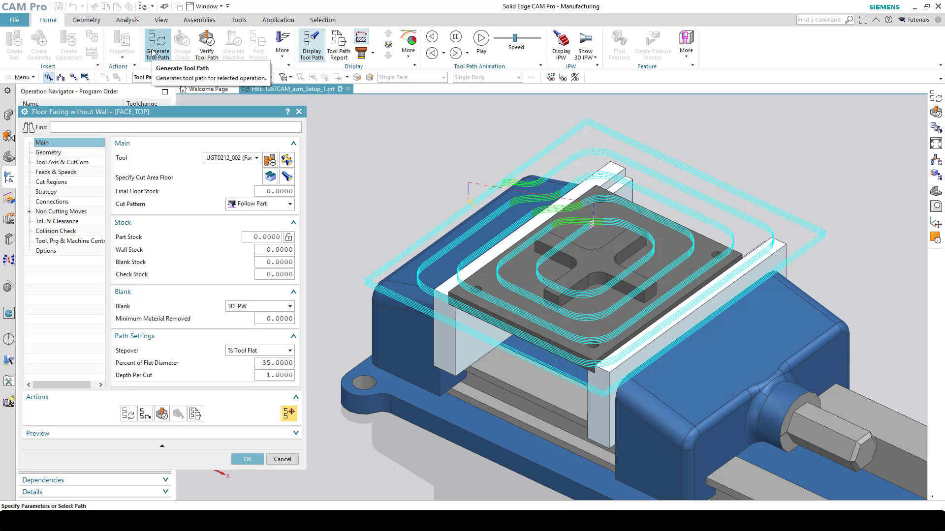
Generate the plate-face toolpath, then restore the cross-shaped top face as cut area floor.
click(153, 52)
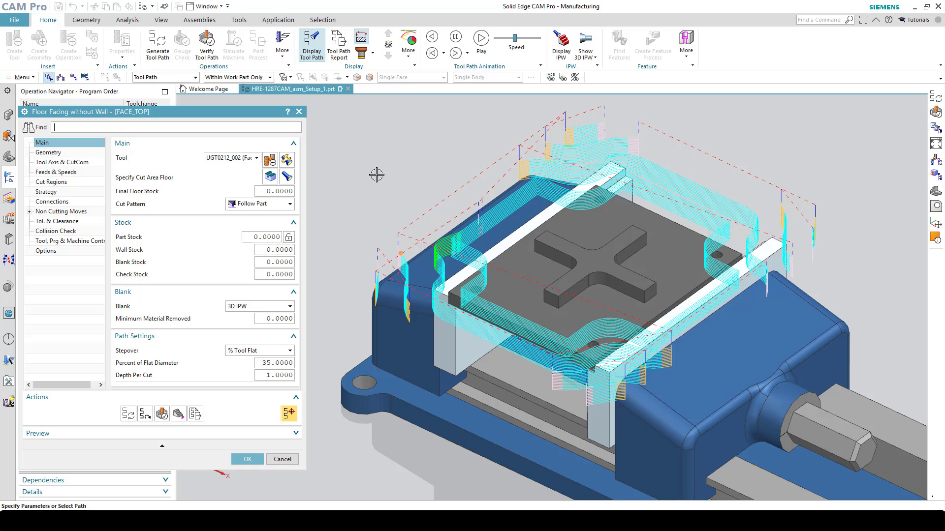
click(271, 177)
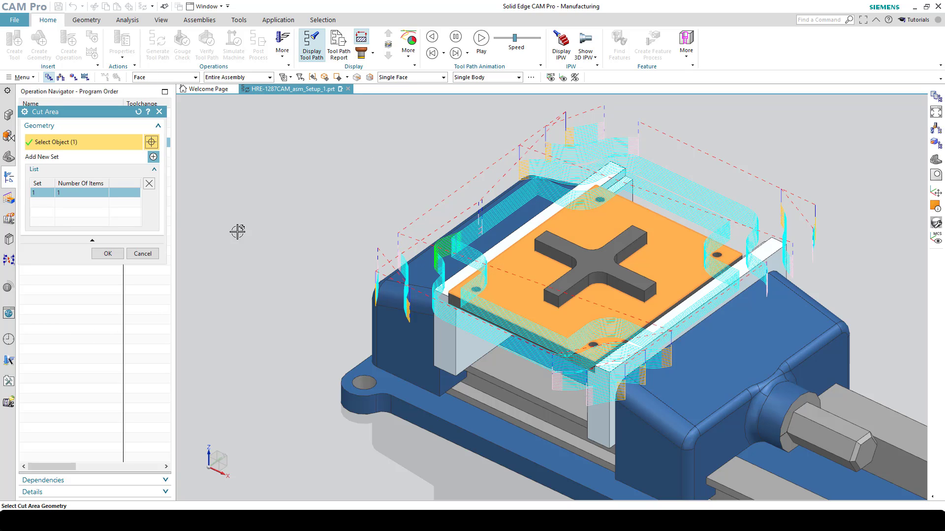
click(149, 184)
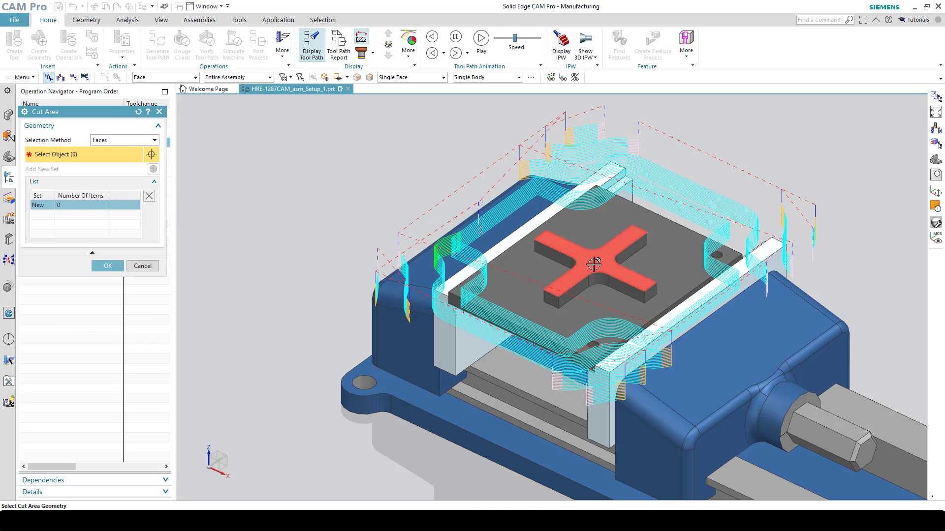
click(596, 266)
click(107, 253)
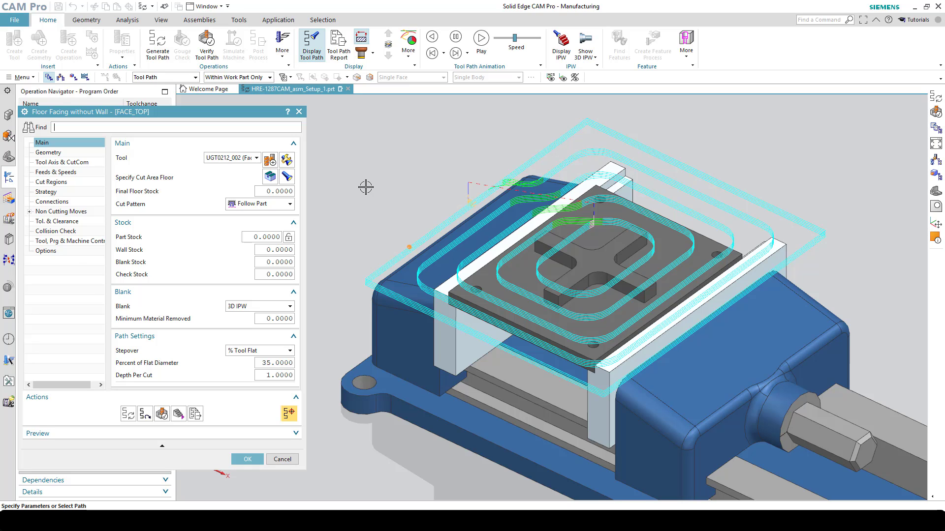
click(29, 212)
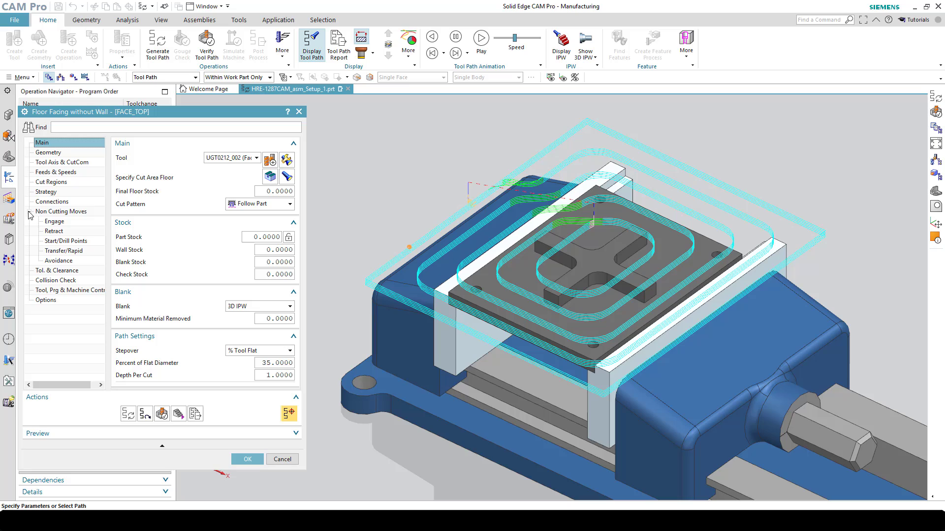
Set the open-area engage type to Arc with a 15 mm minimum clearance distance.
click(57, 221)
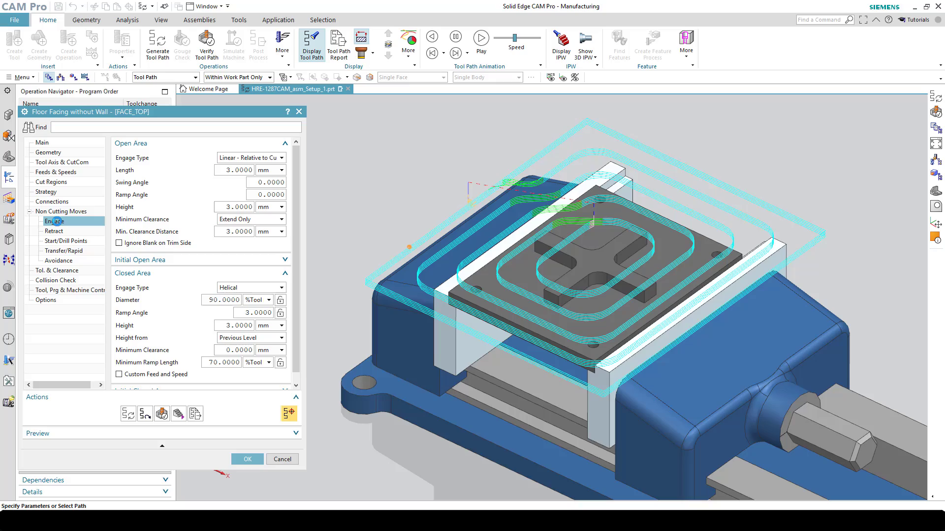
scroll(419, 259, up, 8)
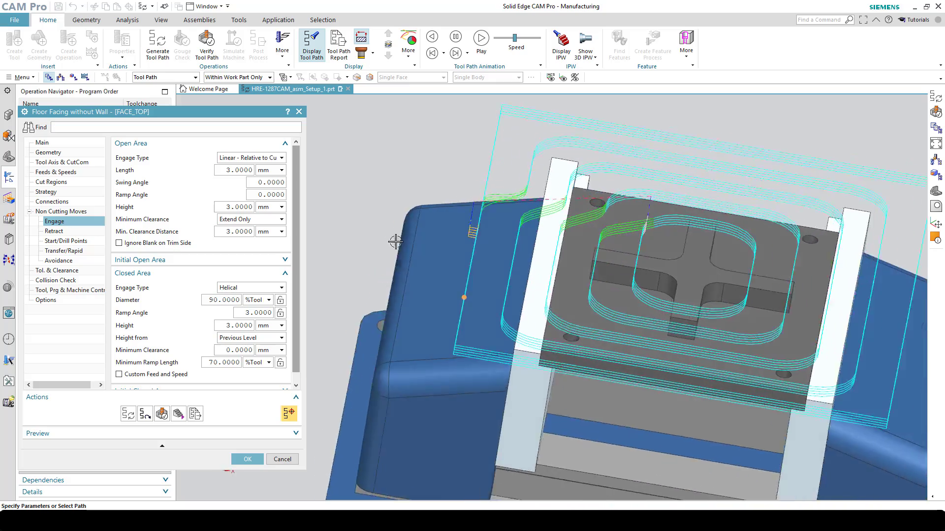
scroll(419, 258, up, 5)
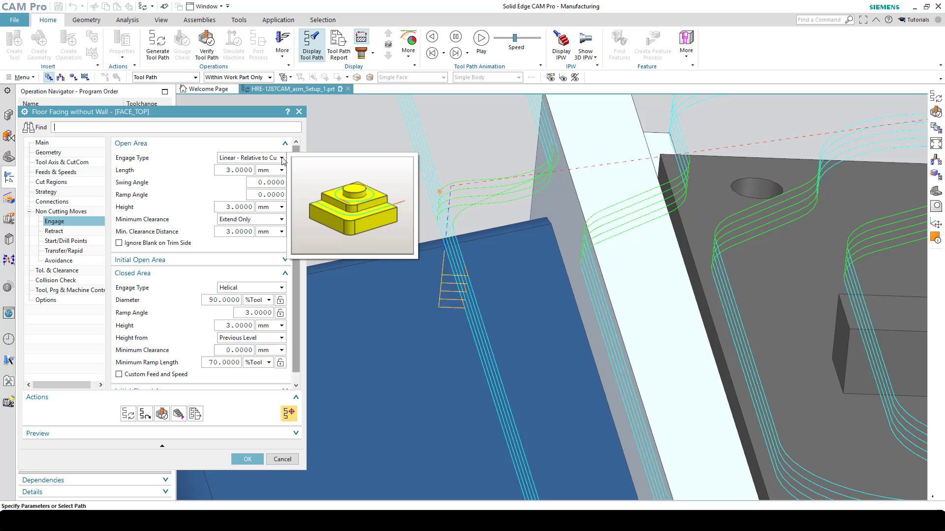
click(282, 158)
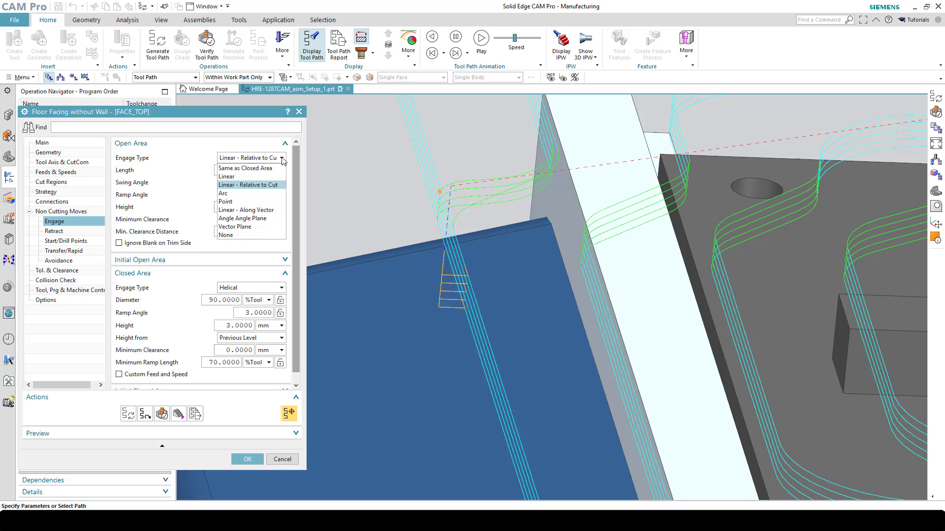
mouse_move(231, 197)
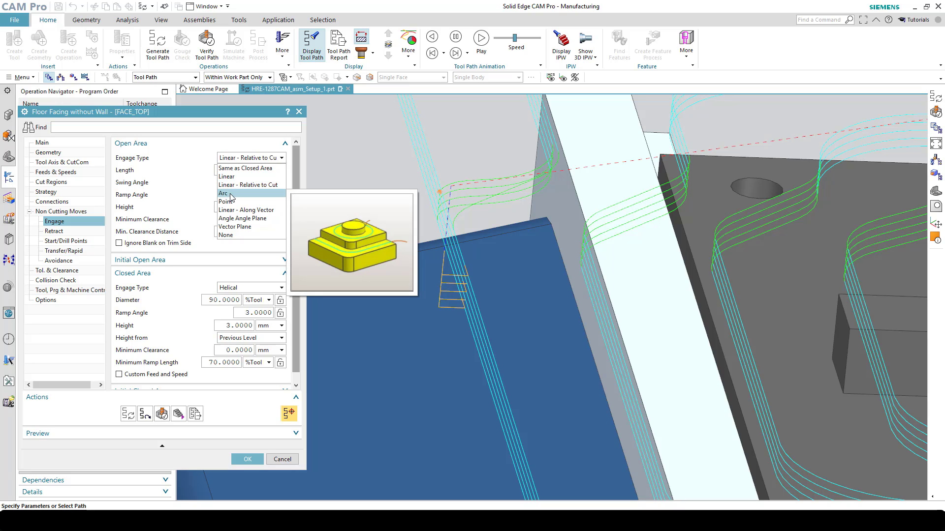
click(230, 194)
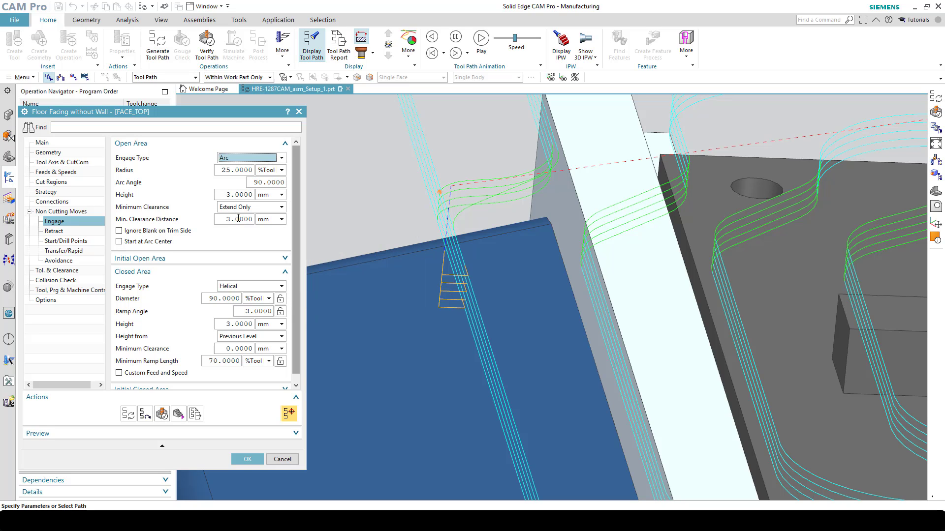
double_click(238, 218)
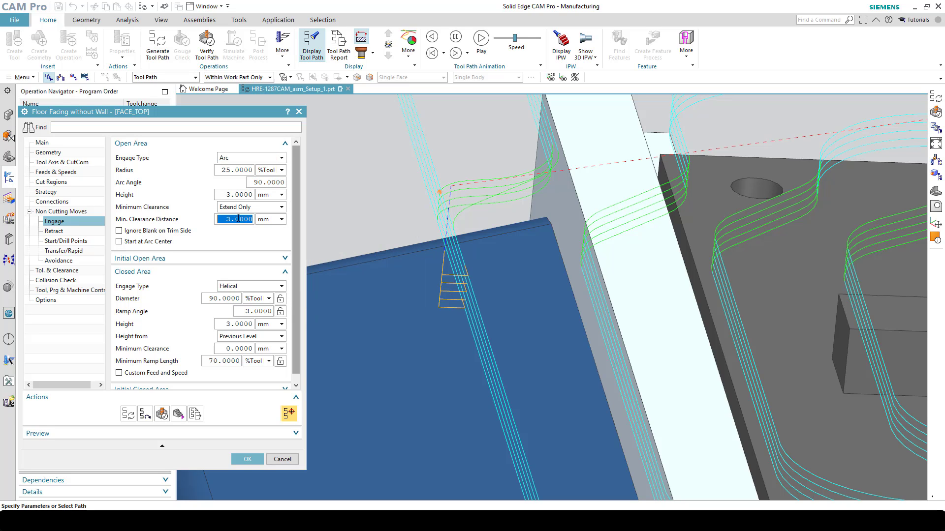
text(15)
key(Tab)
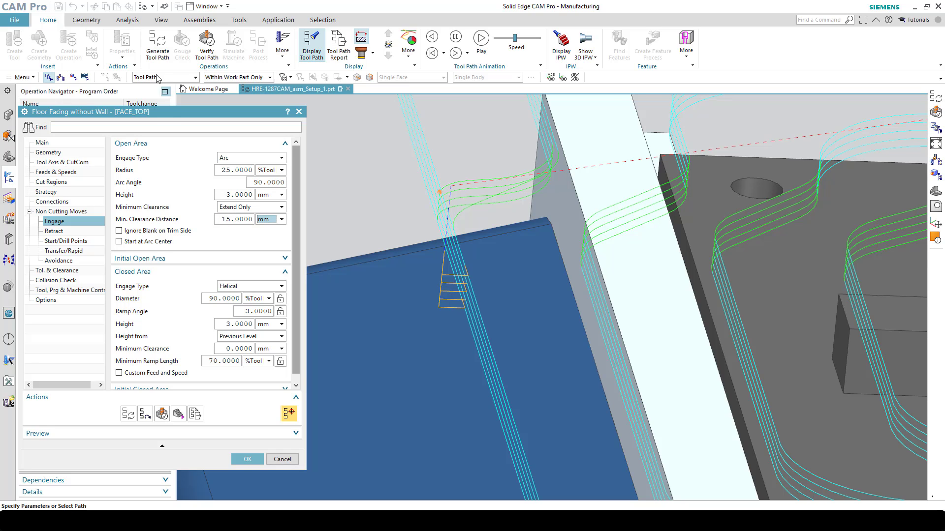
Regenerate the arc-engage toolpath, reopen the operation, and fit the whole part in view.
click(158, 40)
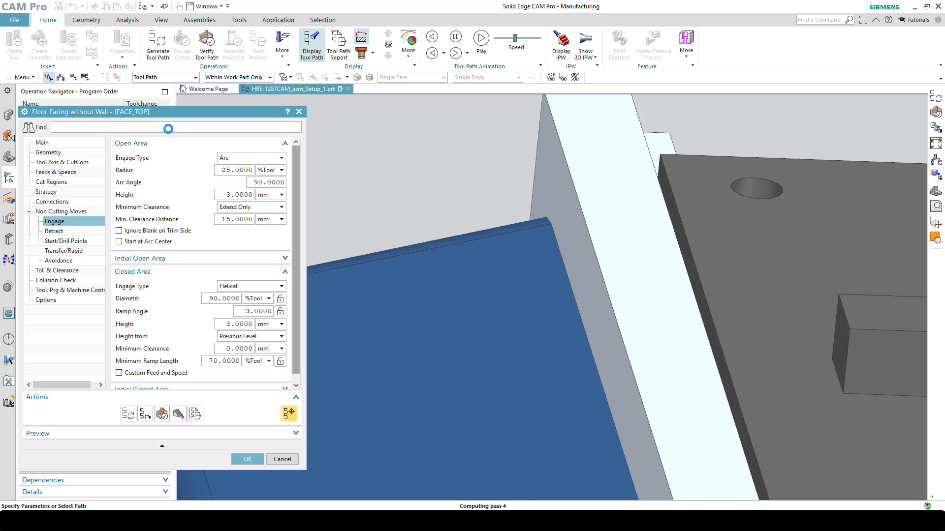
middle_click(295, 312)
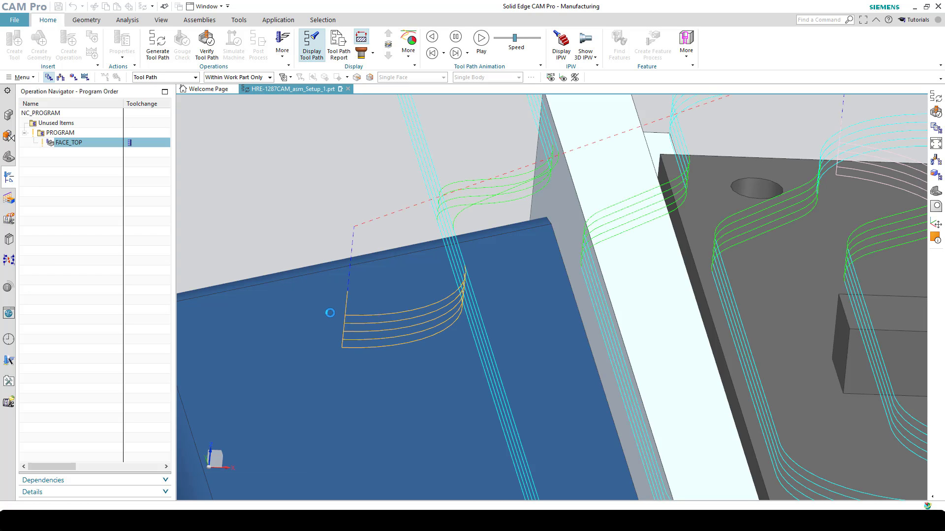
double_click(356, 307)
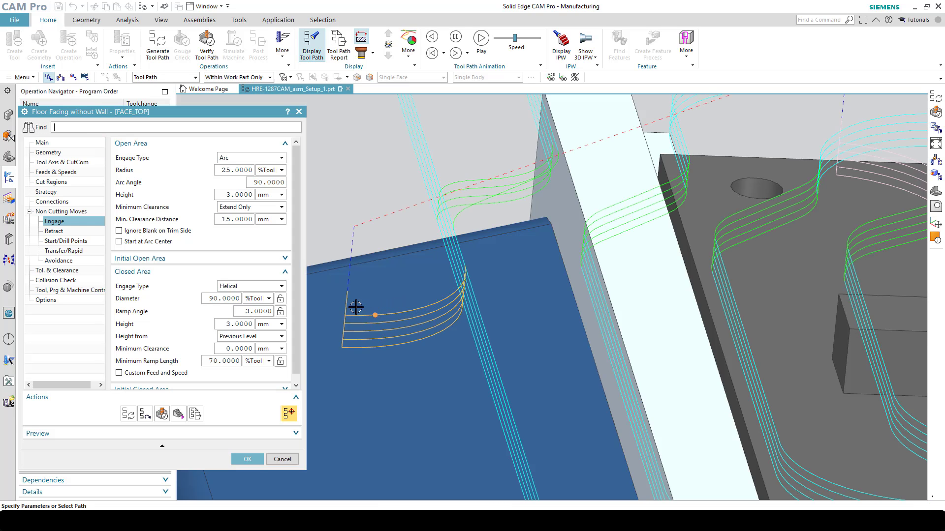
click(346, 315)
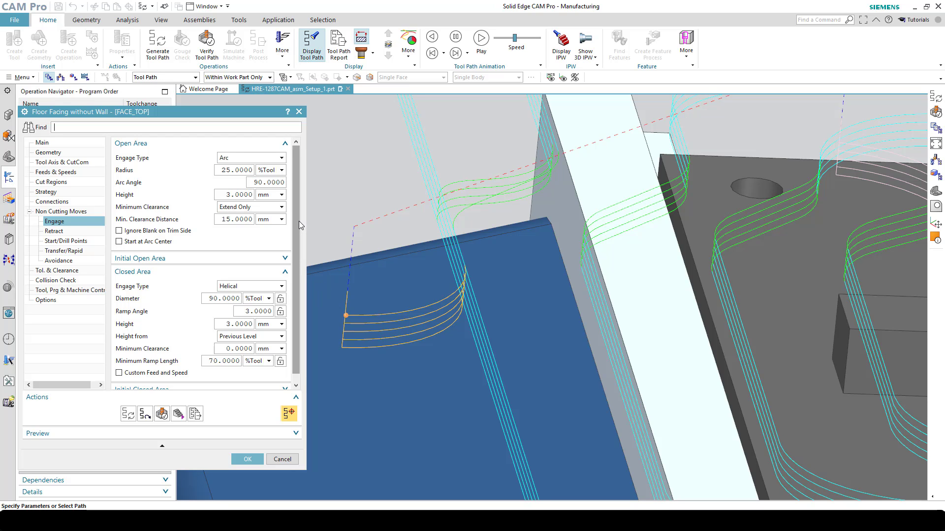
key(ctrl+f)
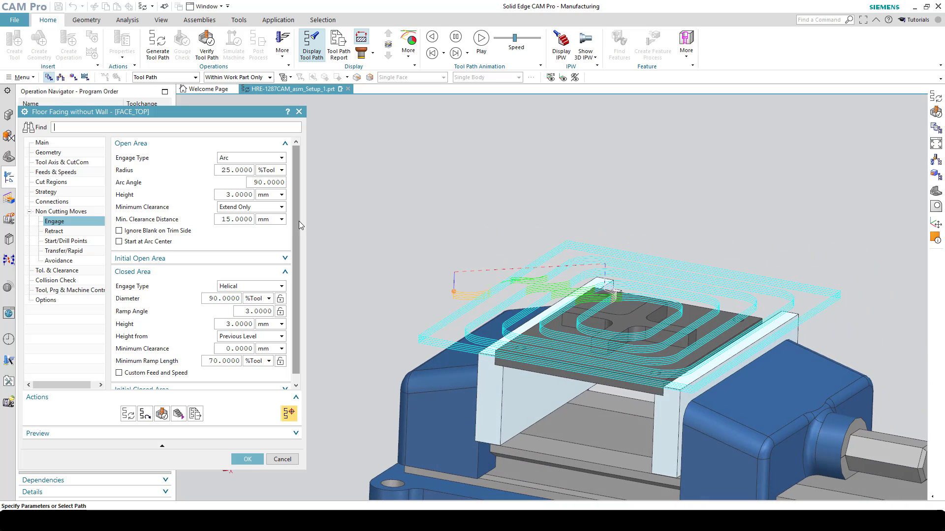
Show the Transfer/Rapid non-cutting move settings and list operations in Geometry View.
click(56, 232)
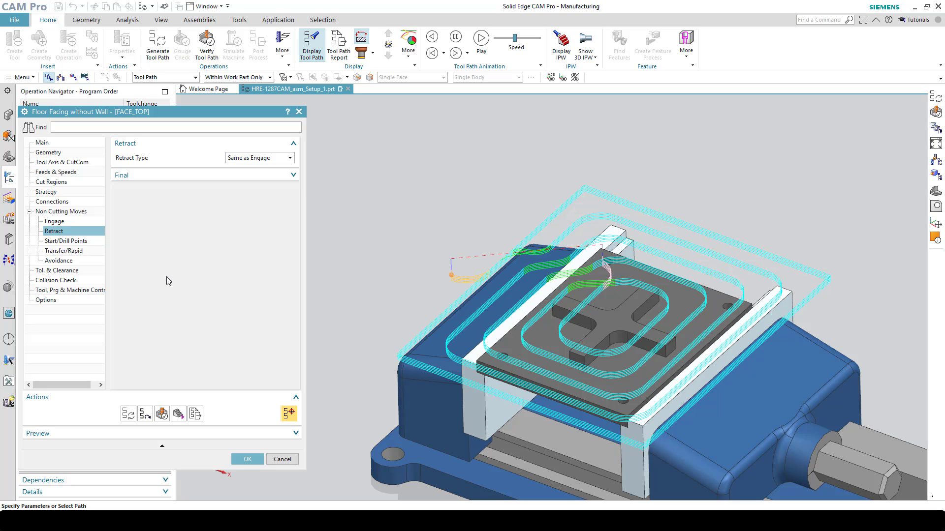
click(79, 251)
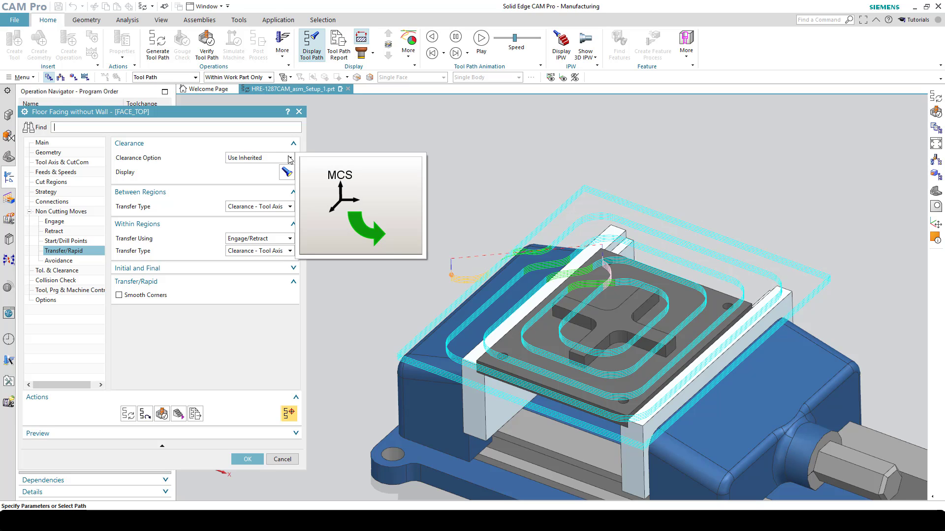
drag(208, 114, 456, 113)
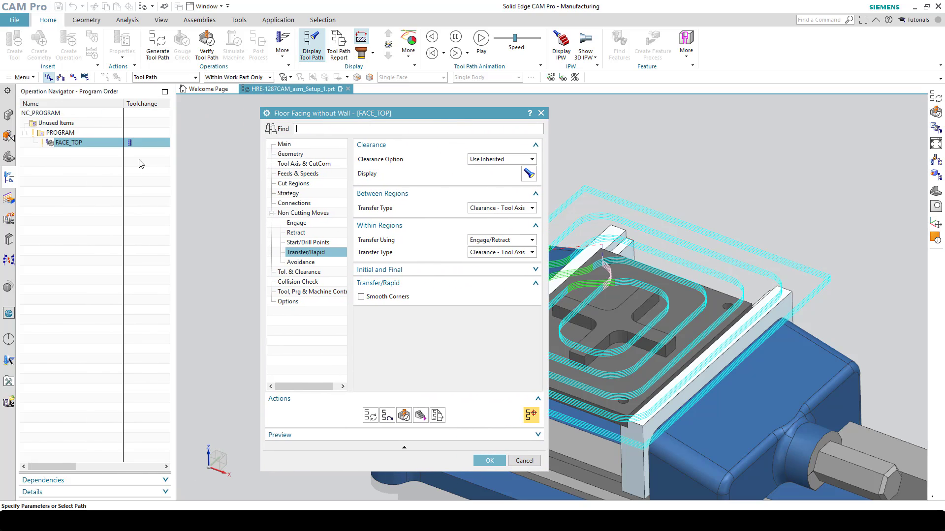
click(73, 77)
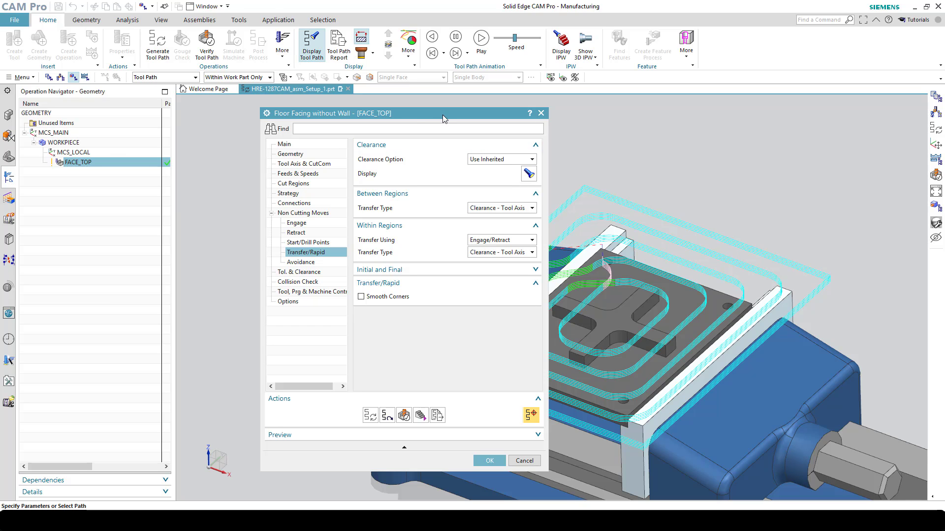
drag(442, 117, 200, 120)
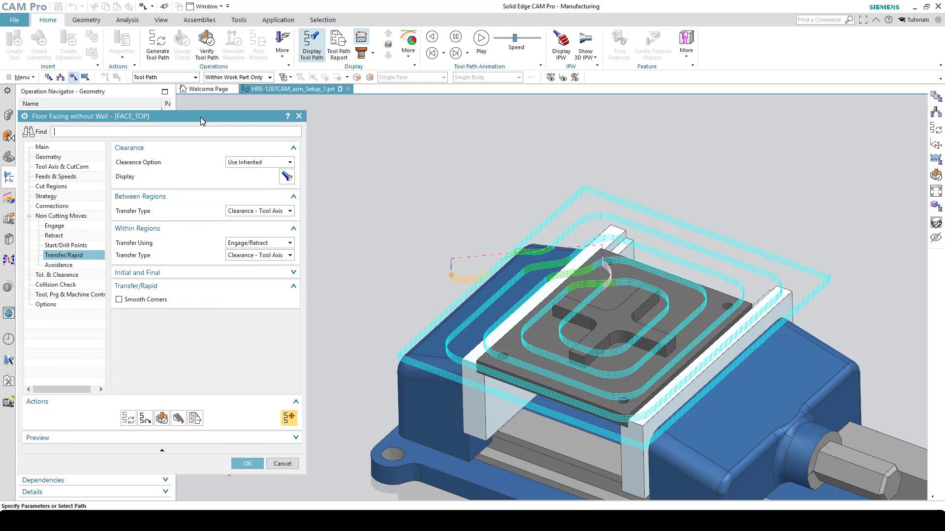
Set clearance to a plane off the cross top face raised 100 mm, and regenerate the toolpath.
click(290, 162)
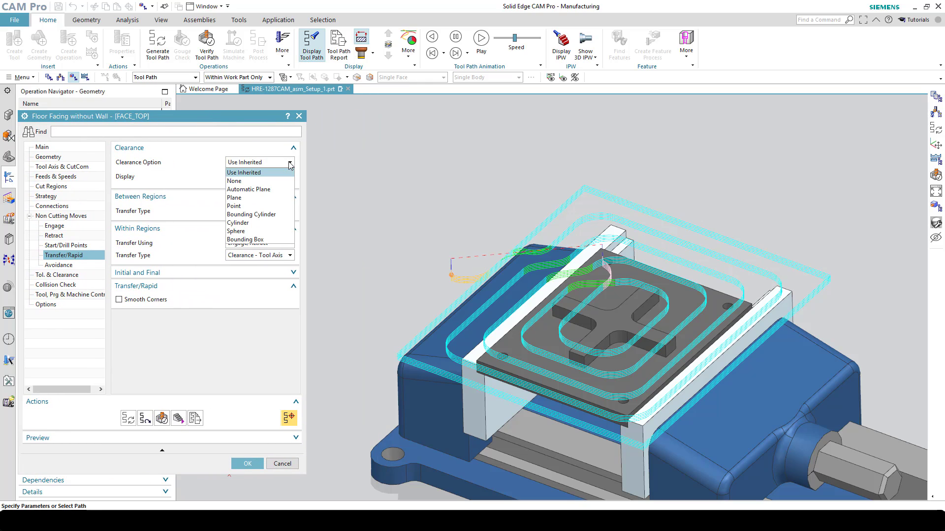
click(241, 198)
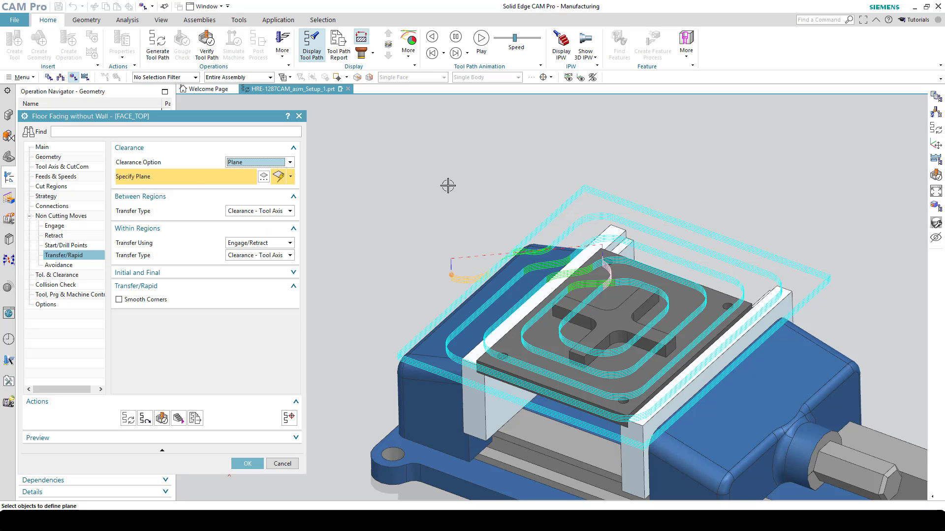
click(644, 317)
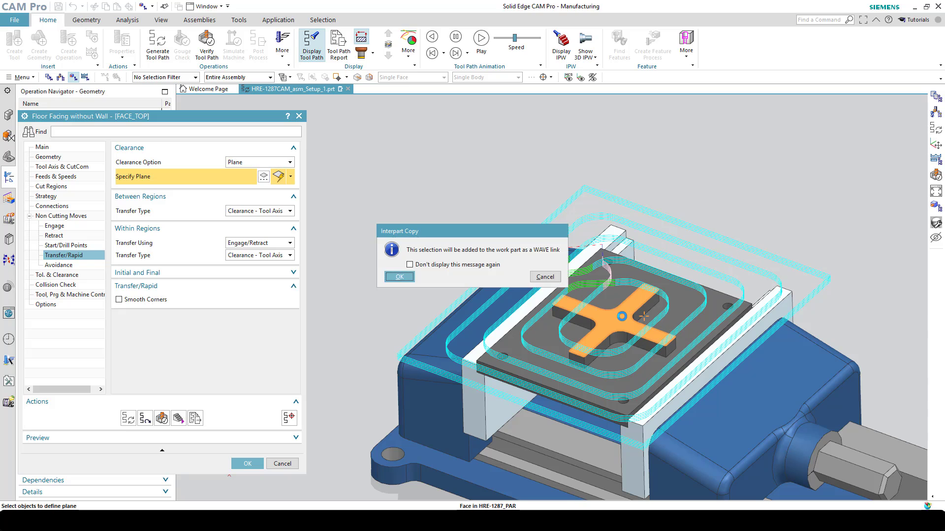
click(400, 277)
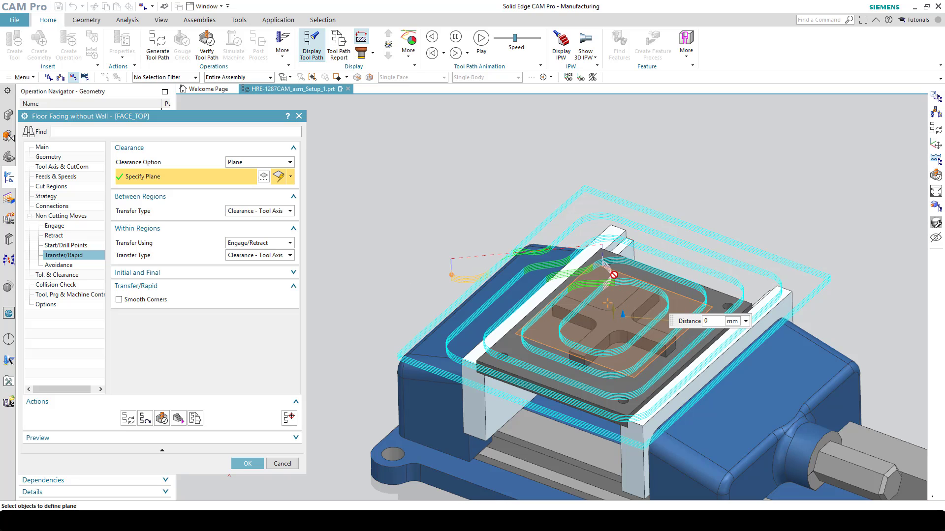
drag(622, 319, 631, 179)
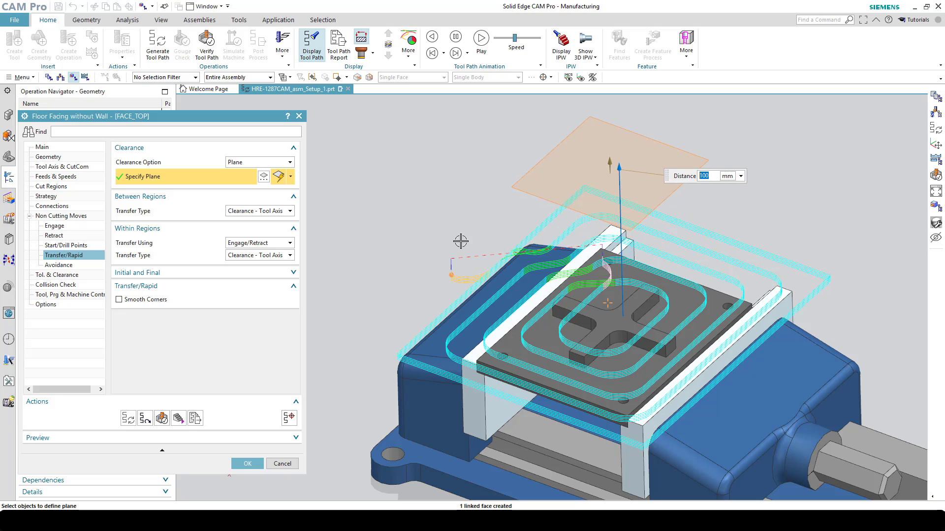
click(156, 52)
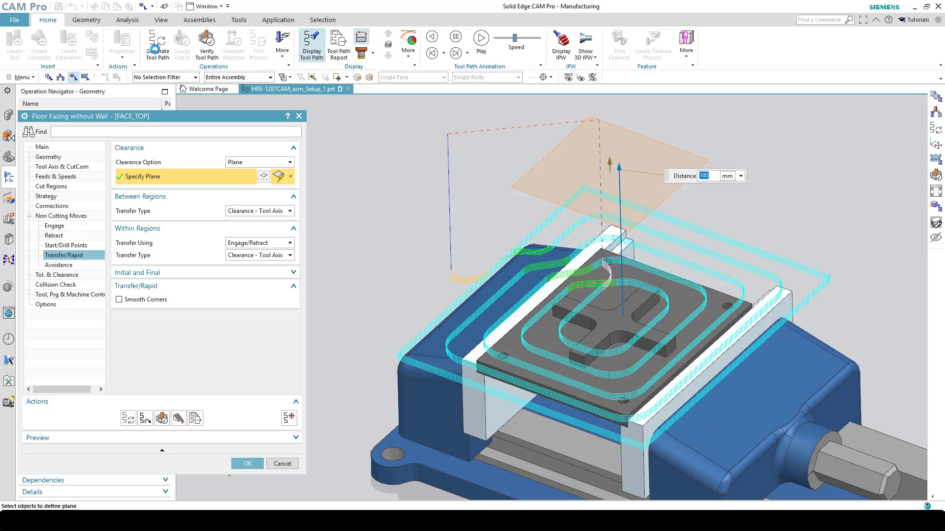
middle_click(559, 122)
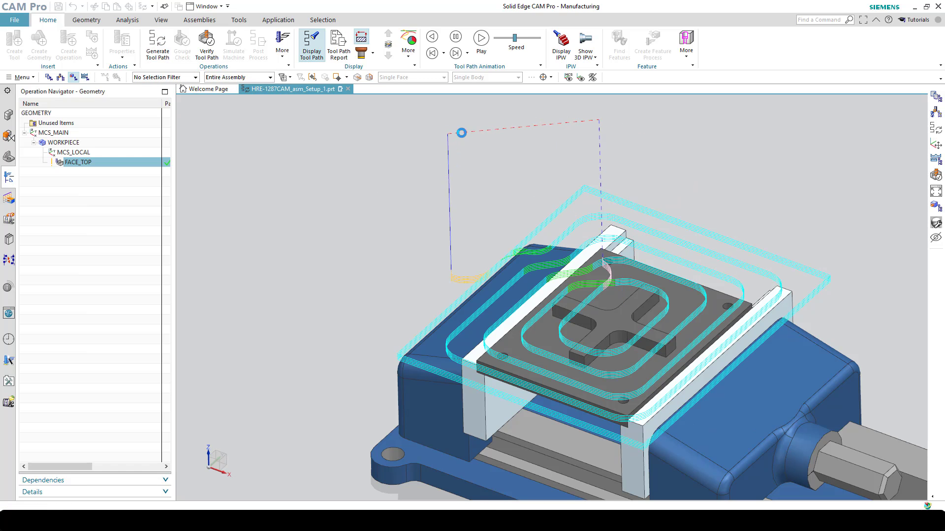
double_click(450, 268)
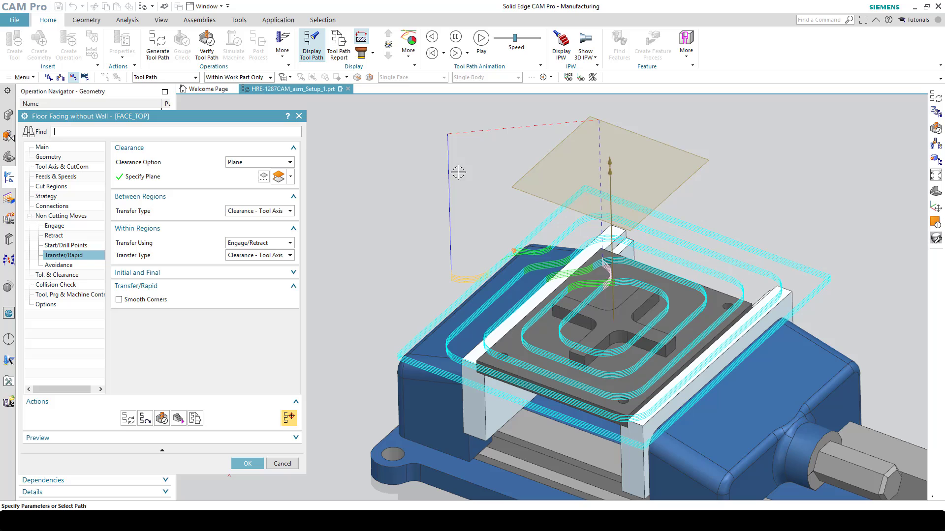
Restore FACE_TOP's clearance to Use Inherited, regenerate its toolpath, and accept the operation.
click(291, 163)
click(252, 173)
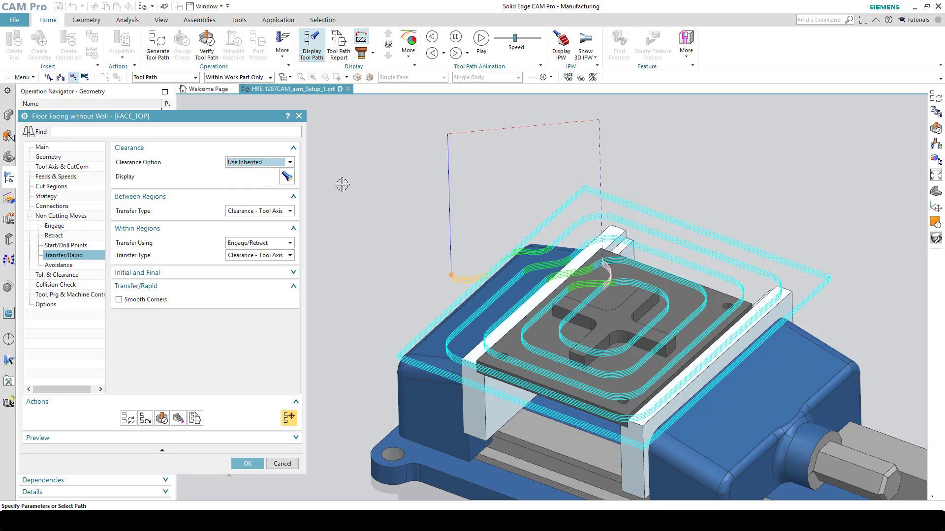
click(157, 44)
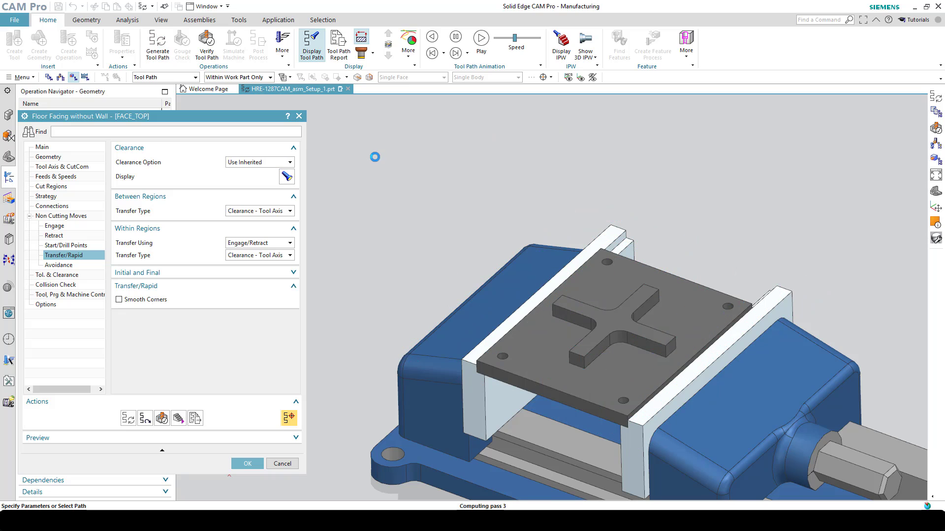
middle_click(370, 163)
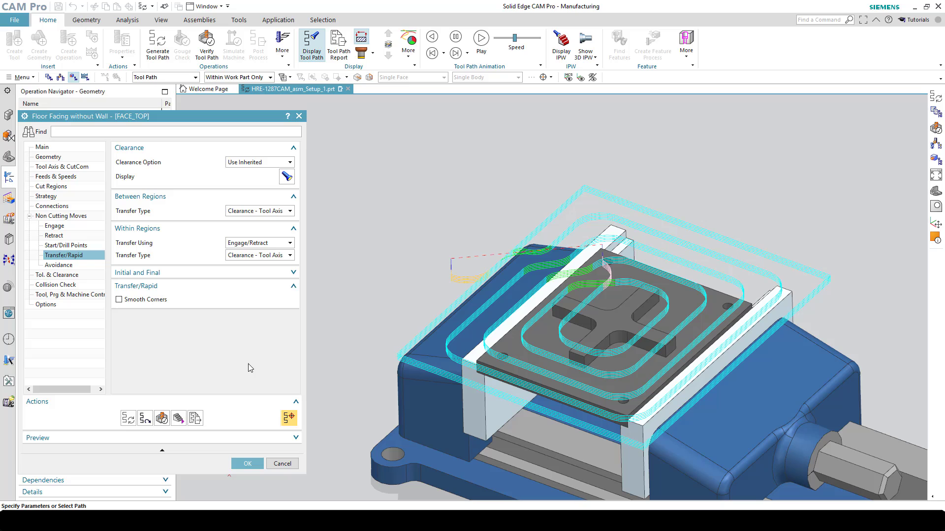
click(246, 464)
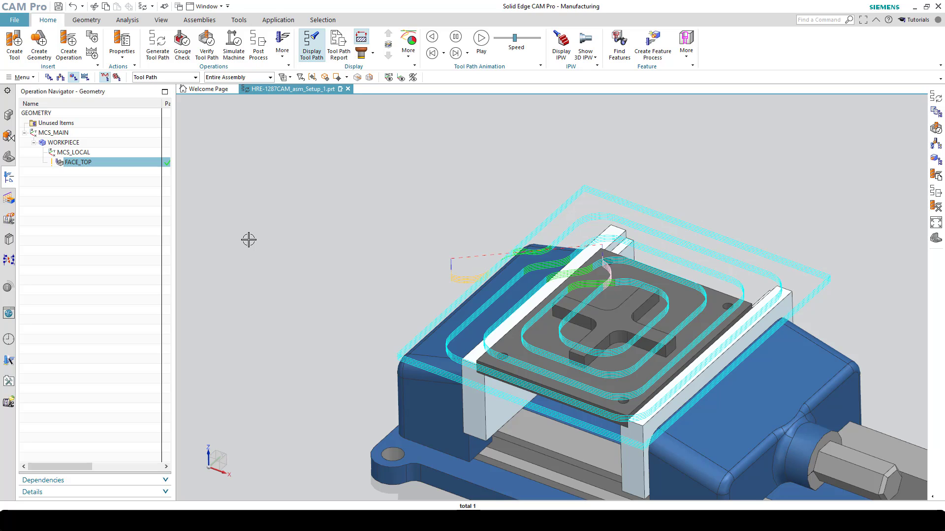
double_click(58, 133)
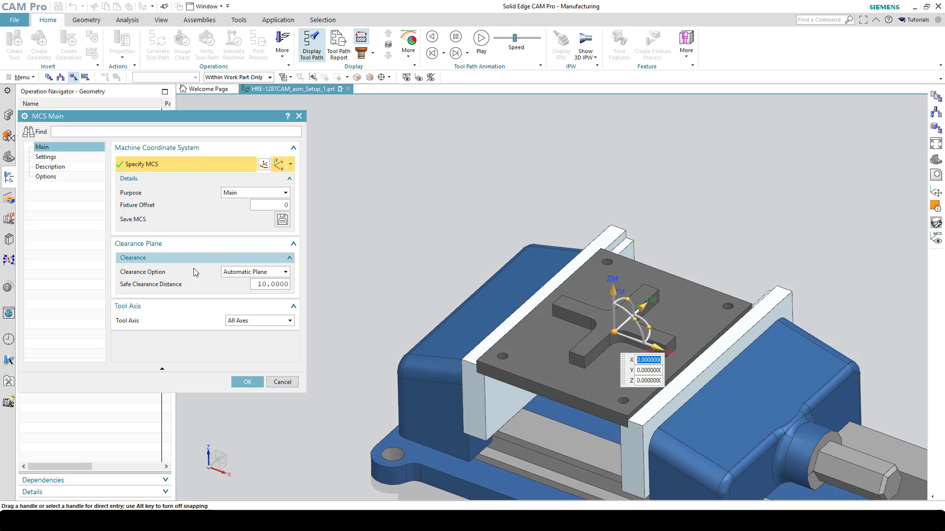
click(247, 381)
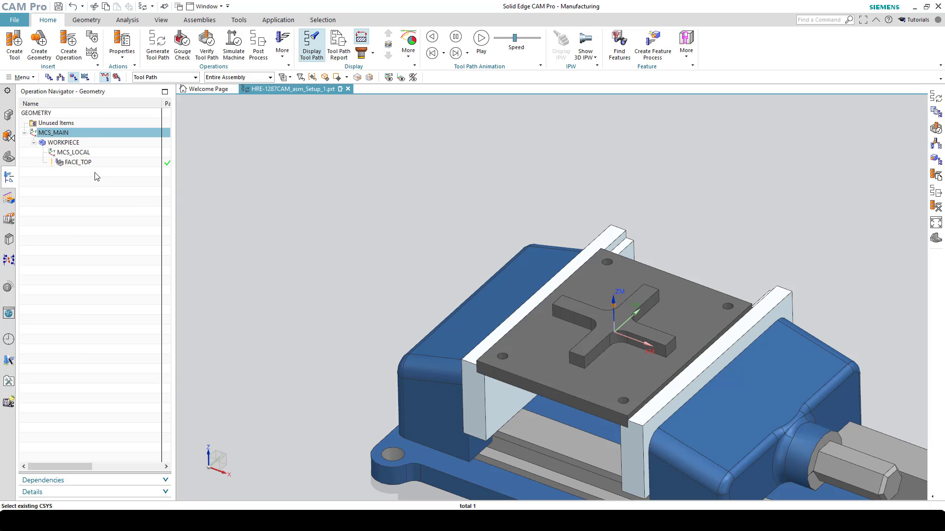
Select PROGRAM in Program Order View and start tool path verification.
click(49, 78)
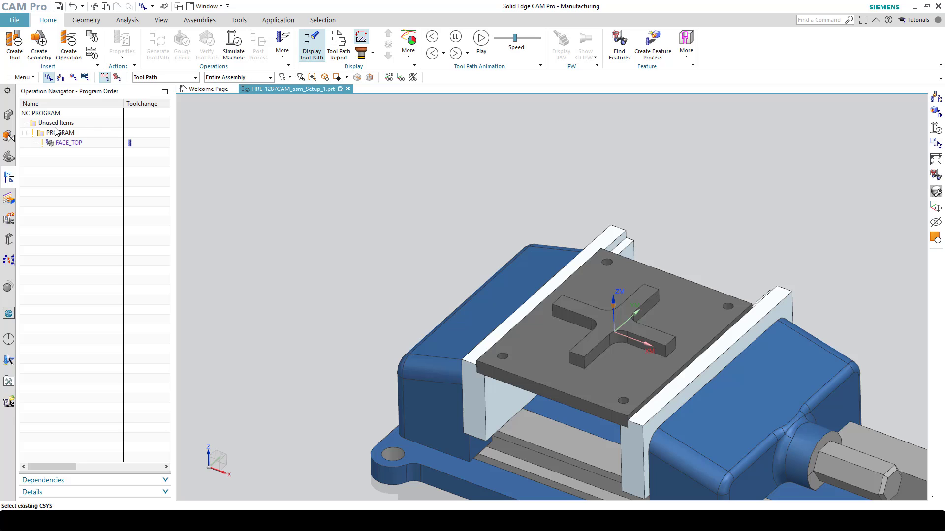
click(59, 133)
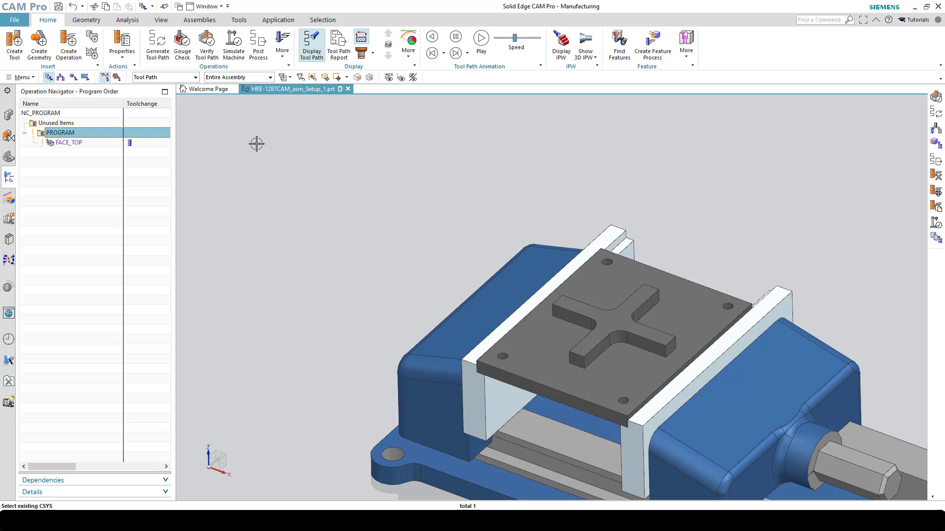
click(211, 52)
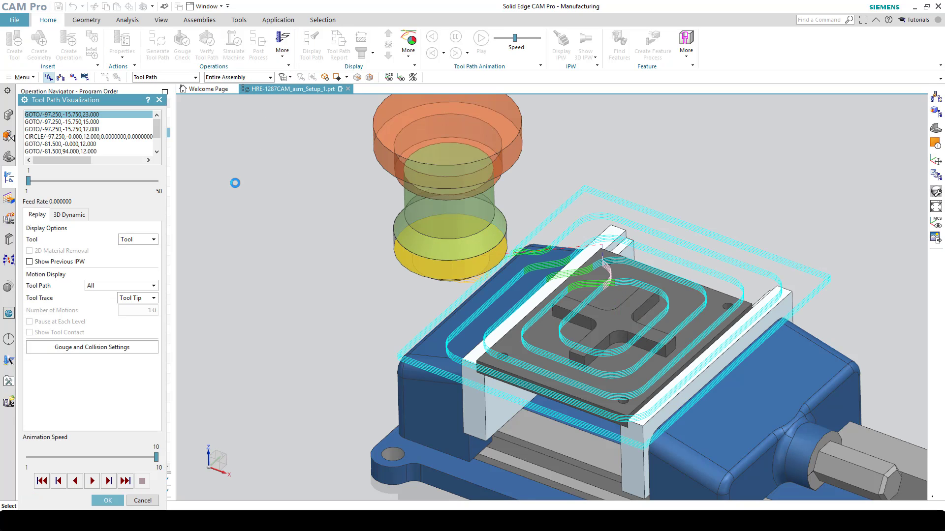
Play the 3D Dynamic material-removal simulation at animation speed 8.
click(65, 217)
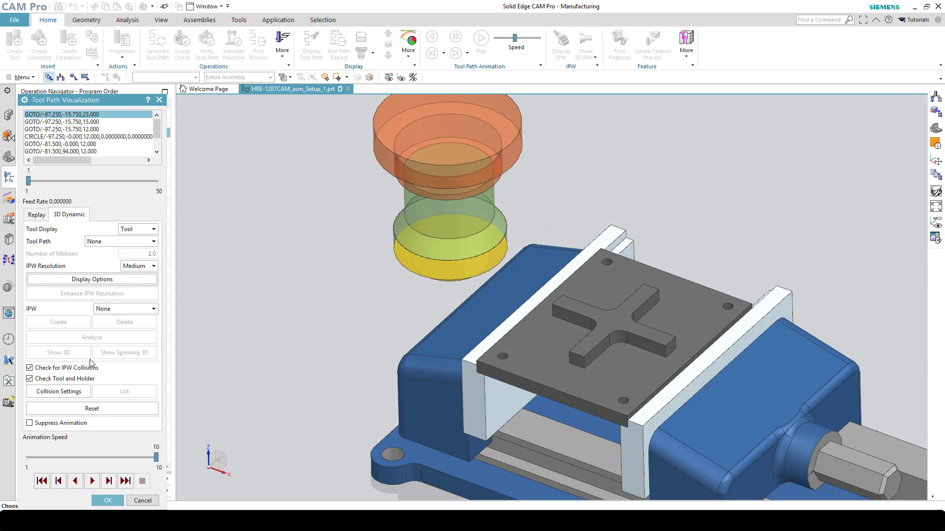
click(126, 459)
click(118, 459)
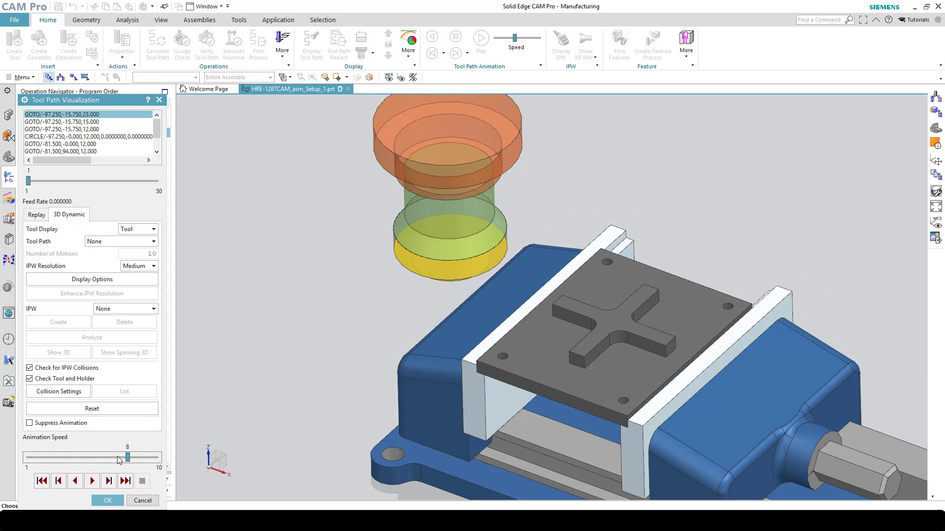
click(92, 481)
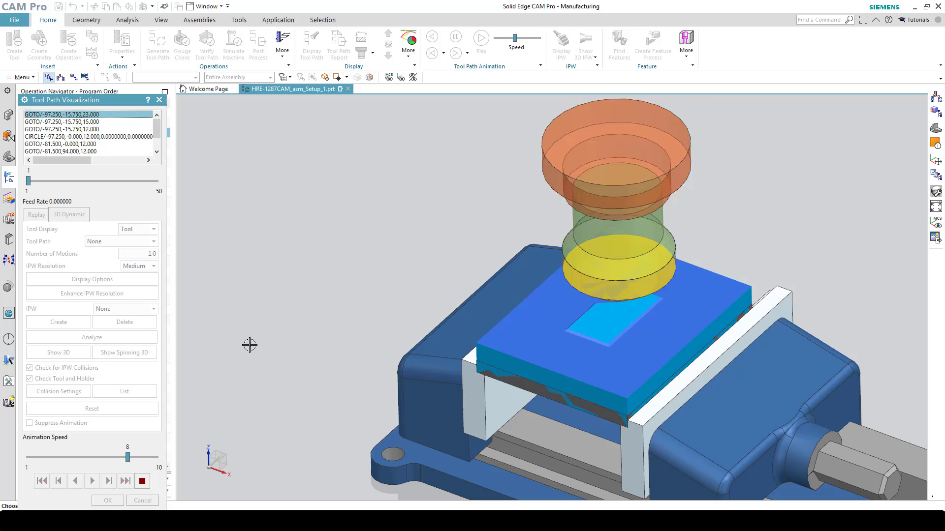